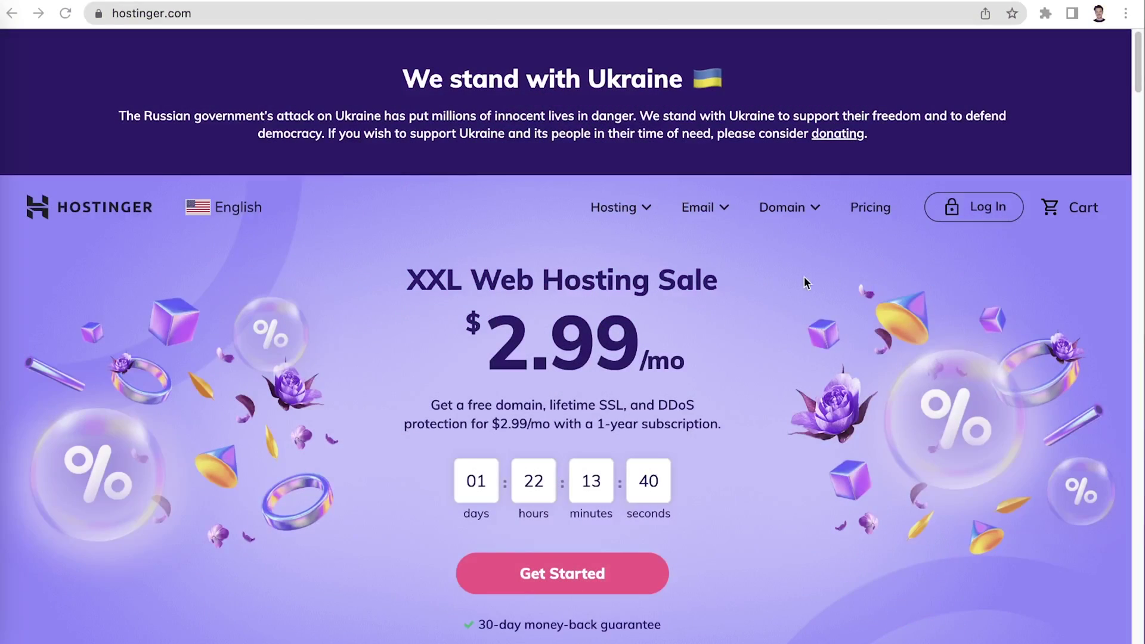
Select the WordPress Starter plan on Hostinger's WordPress Hosting page
{"action": "left_click", "coordinate": [621, 208]}
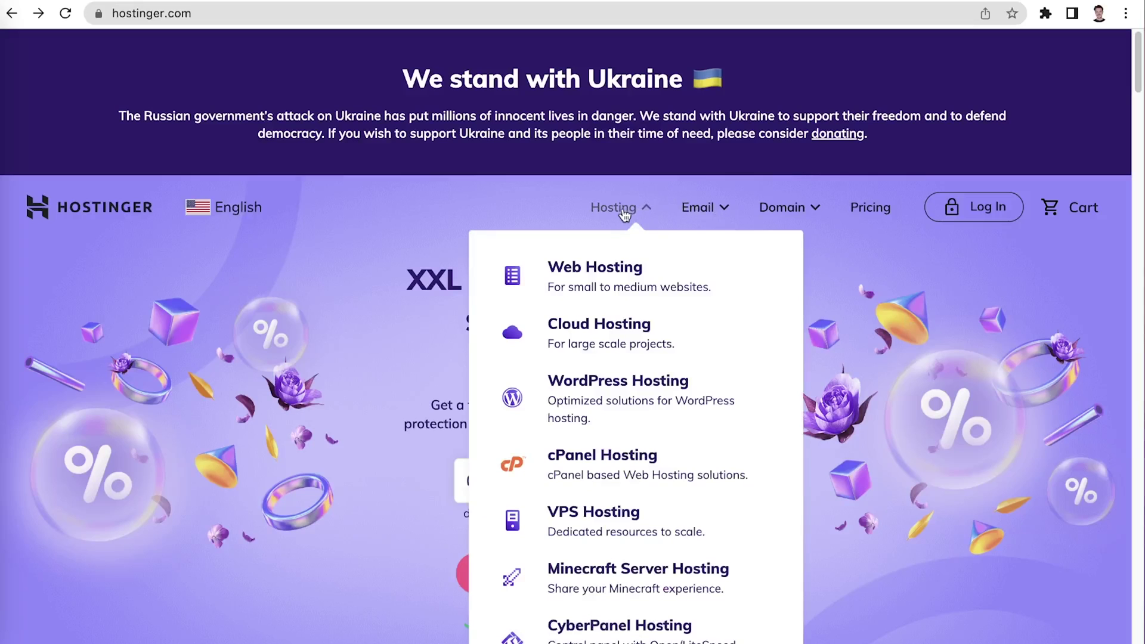
{"action": "left_click", "coordinate": [680, 384]}
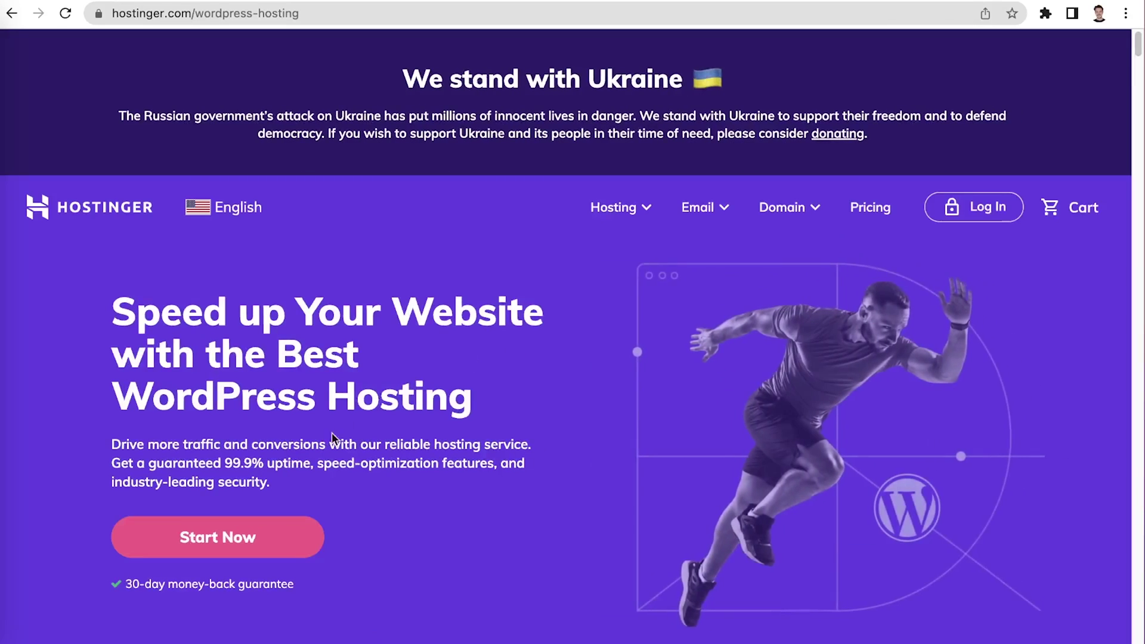
{"action": "scroll", "coordinate": [262, 540], "scroll_direction": "down", "scroll_amount": 2}
{"action": "scroll", "coordinate": [262, 543], "scroll_direction": "down", "scroll_amount": 10}
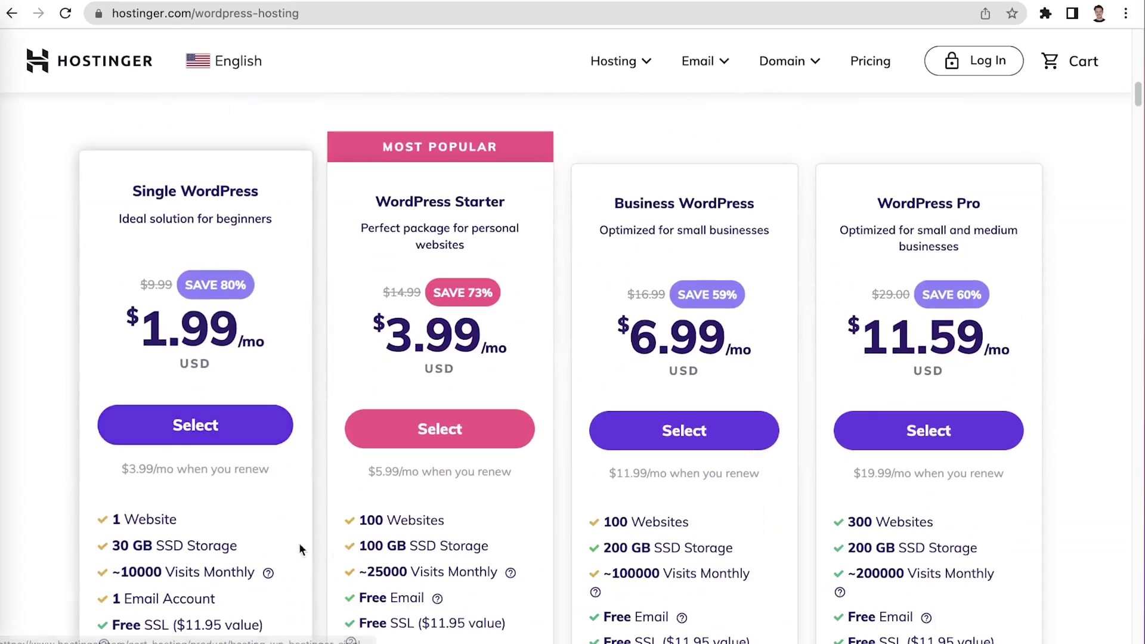
{"action": "left_click", "coordinate": [443, 428]}
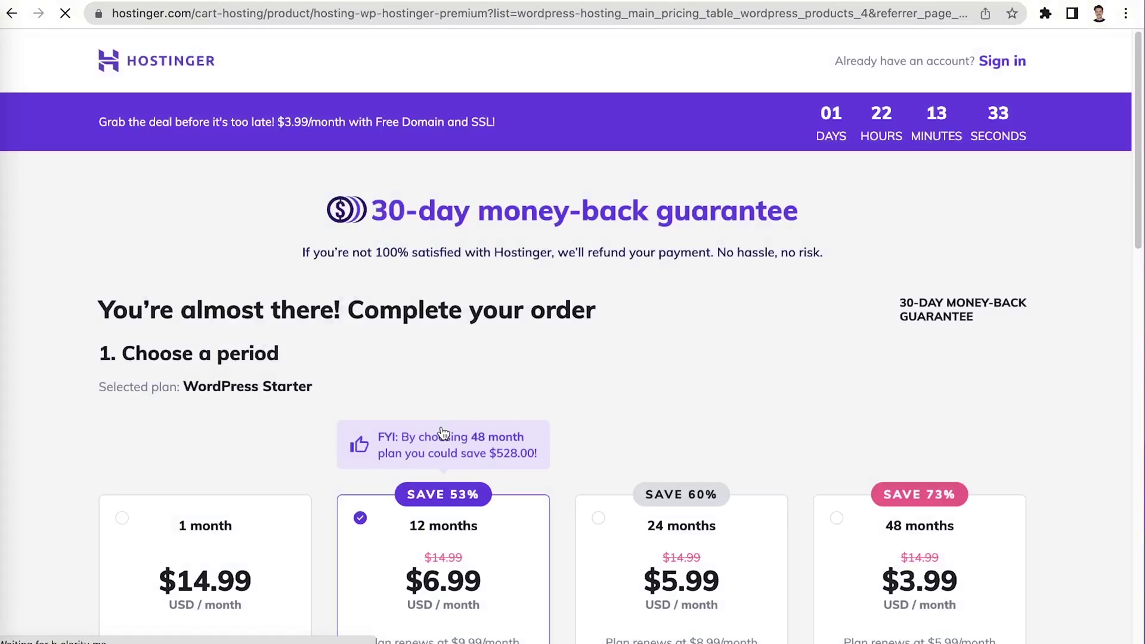
Complete the account and payment details for the 12-month WordPress Starter purchase
{"action": "scroll", "coordinate": [1026, 292], "scroll_direction": "down", "scroll_amount": 5}
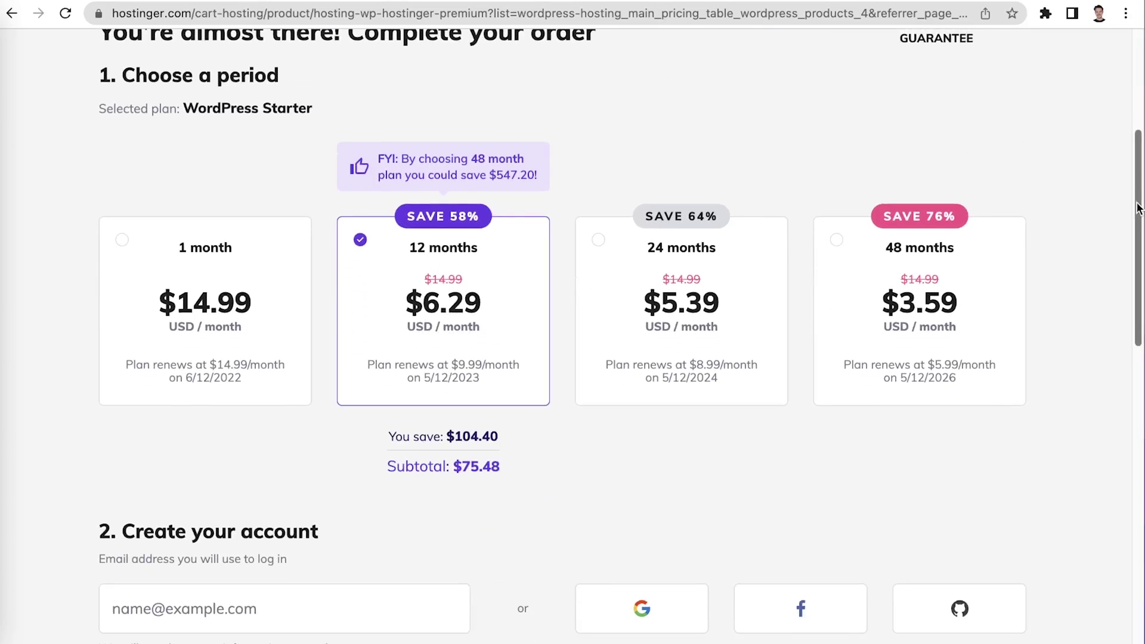
{"action": "left_click_drag", "start_coordinate": [1134, 203], "coordinate": [1134, 323]}
{"action": "left_click", "coordinate": [325, 286]}
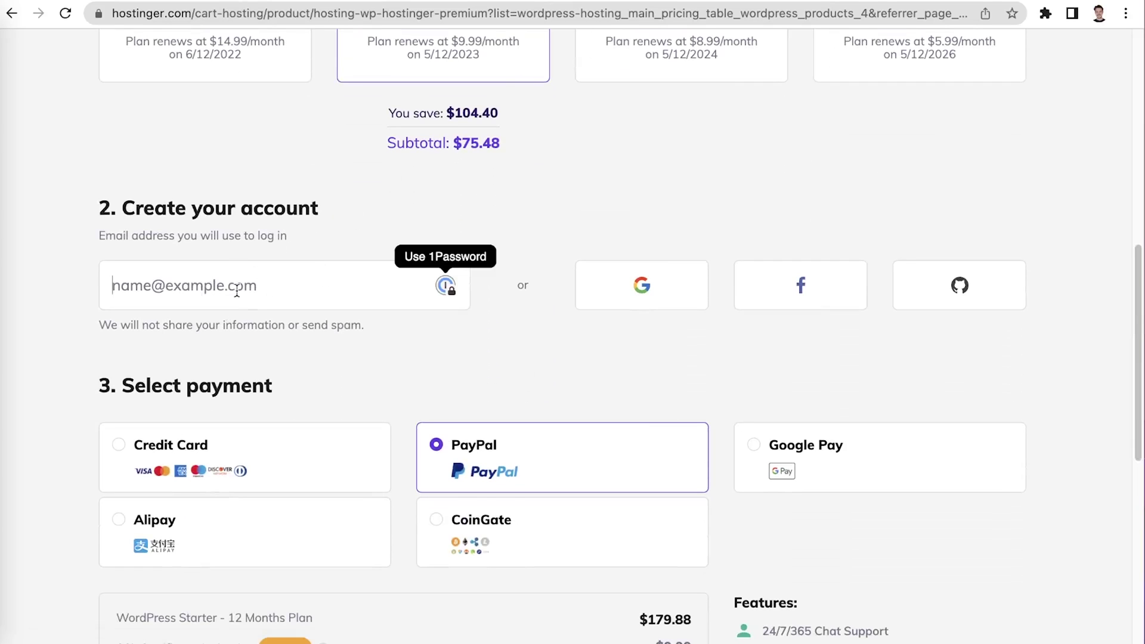
{"action": "left_click", "coordinate": [582, 354]}
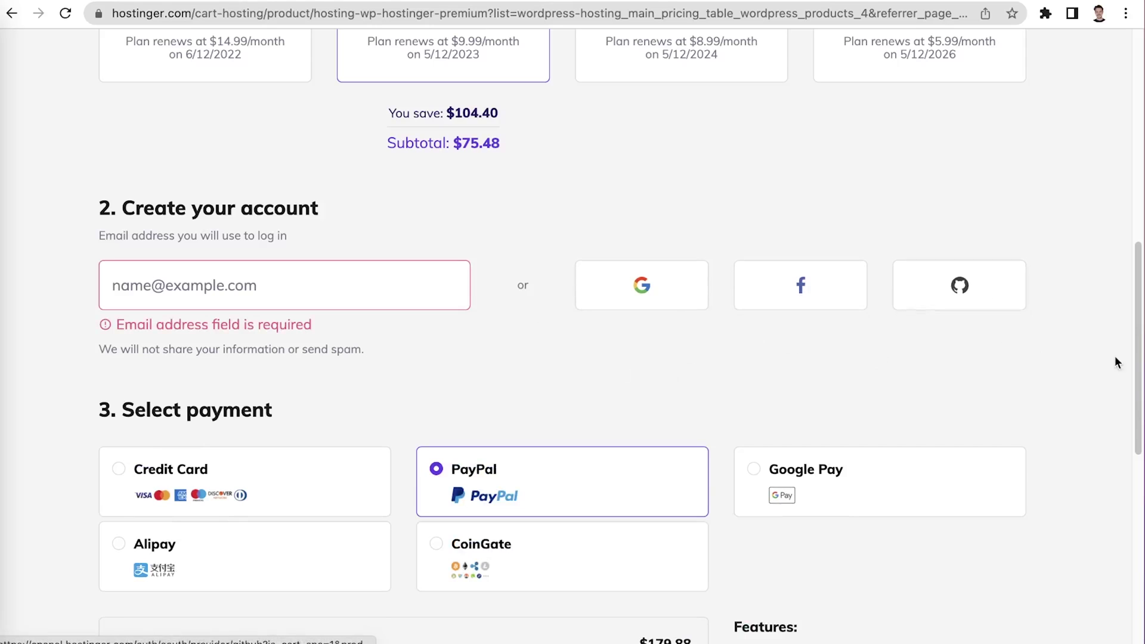
{"action": "left_click_drag", "start_coordinate": [1136, 333], "coordinate": [1140, 449]}
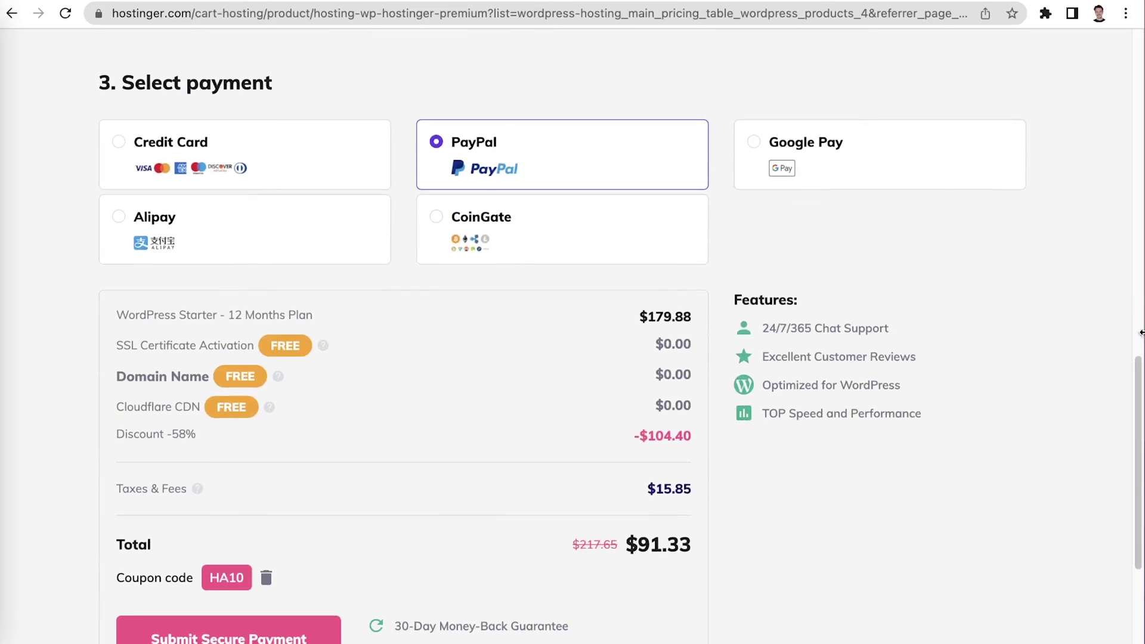
{"action": "left_click_drag", "start_coordinate": [1141, 385], "coordinate": [1140, 410]}
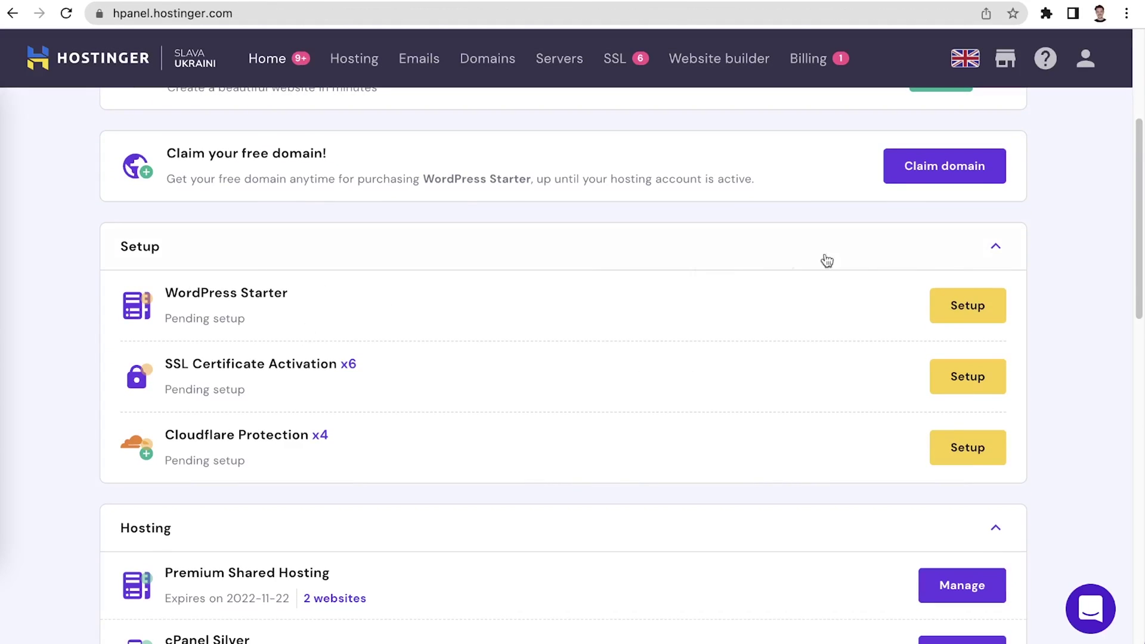
Start the WordPress Starter guided setup and confirm the WordPress admin account details
{"action": "left_click", "coordinate": [977, 306]}
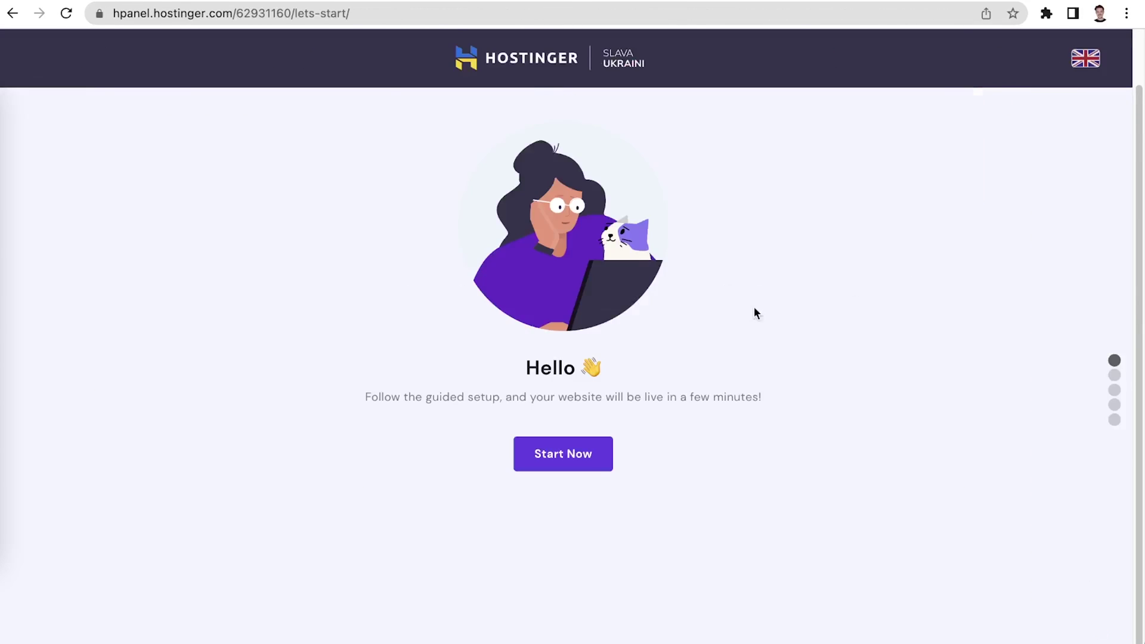
{"action": "left_click", "coordinate": [600, 456]}
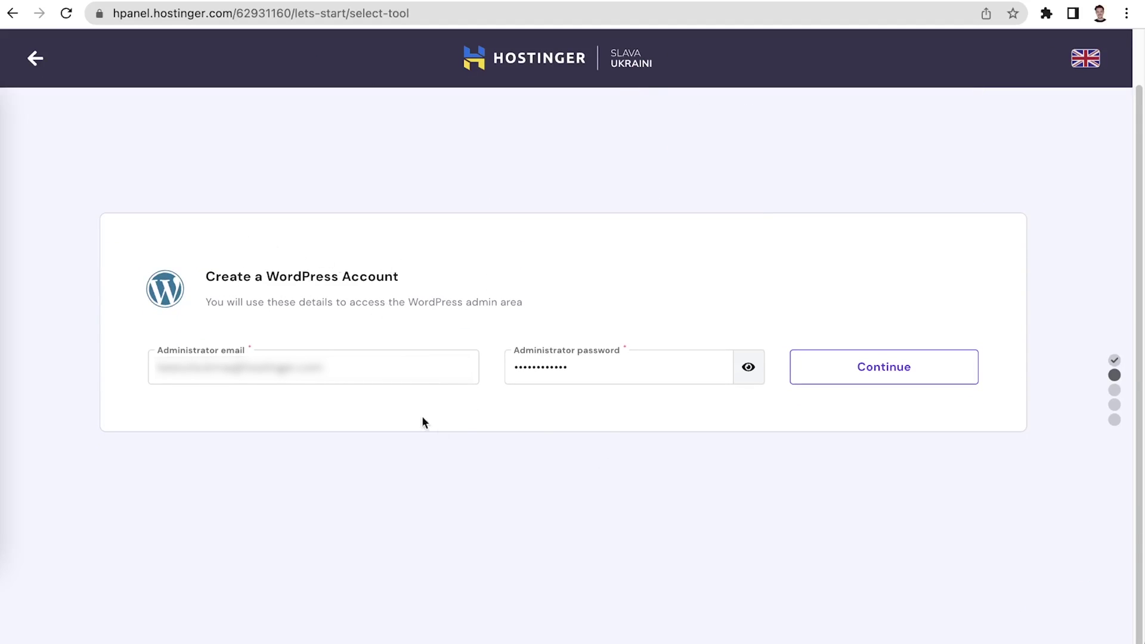
{"action": "left_click", "coordinate": [894, 379]}
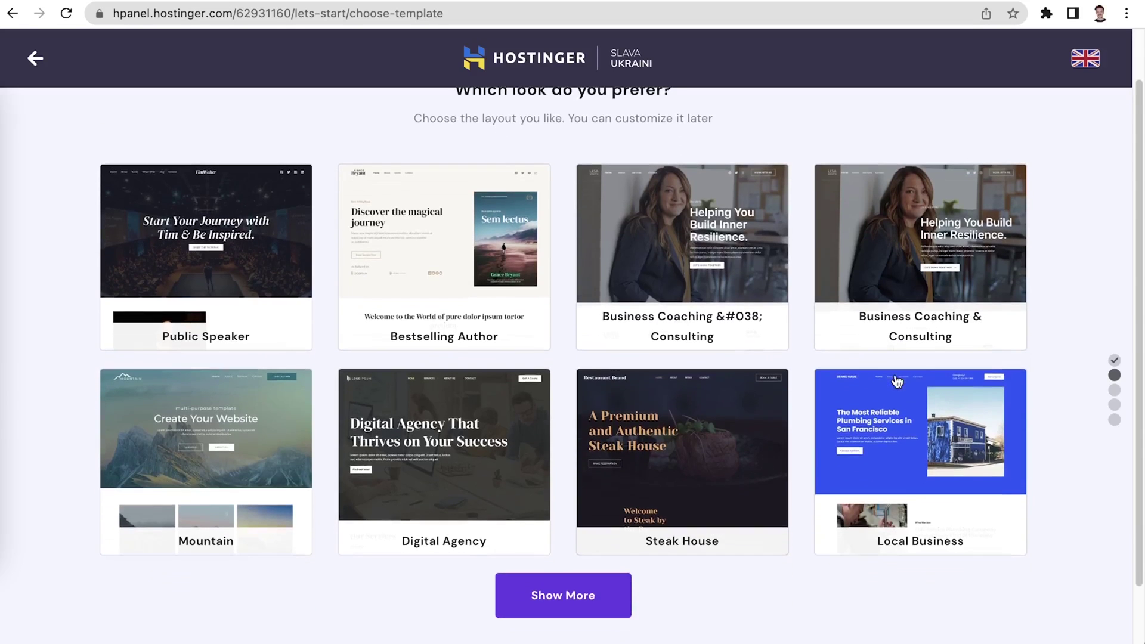
{"action": "scroll", "coordinate": [894, 382], "scroll_direction": "down", "scroll_amount": 1}
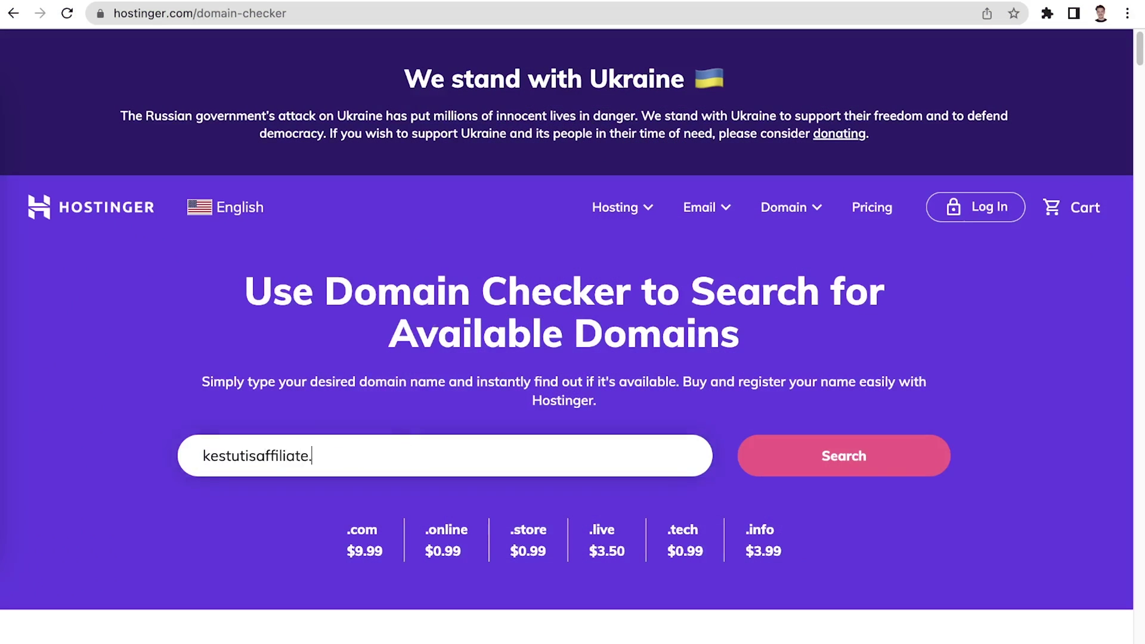
Check that kestutisaffiliate is available, then claim it as the free .com domain
{"action": "left_click", "coordinate": [809, 475]}
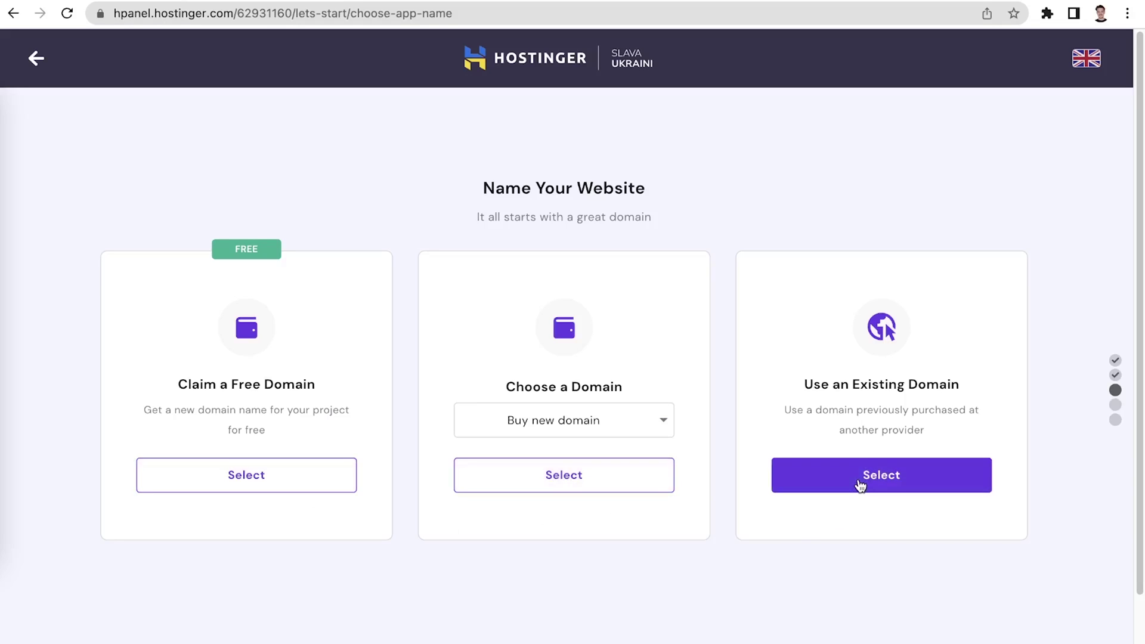
{"action": "left_click", "coordinate": [216, 483]}
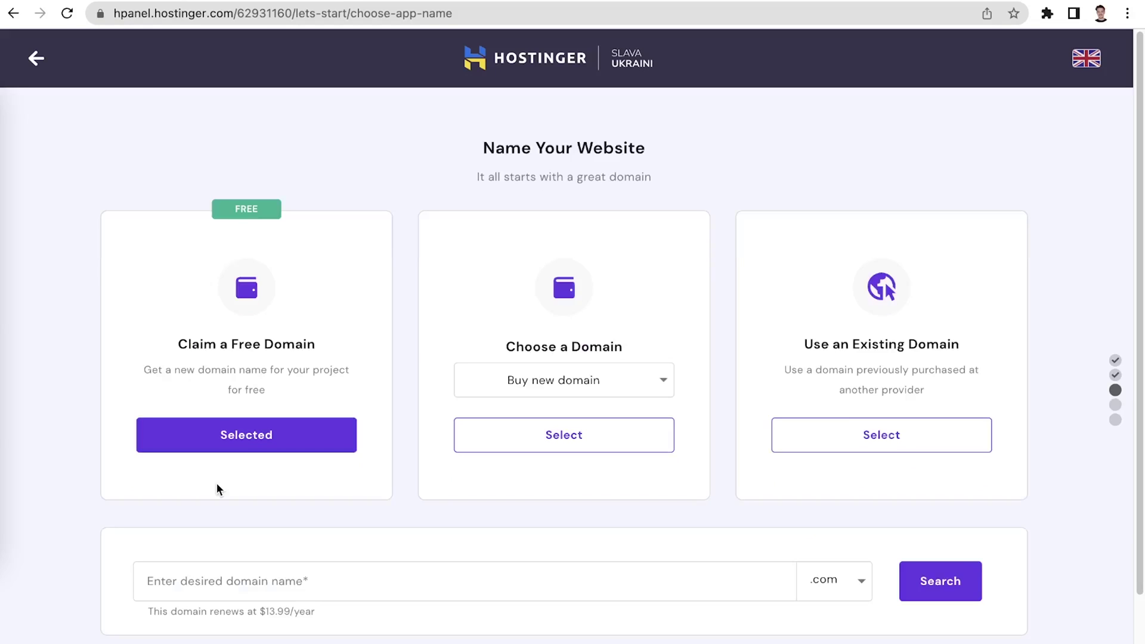
{"action": "left_click", "coordinate": [326, 572]}
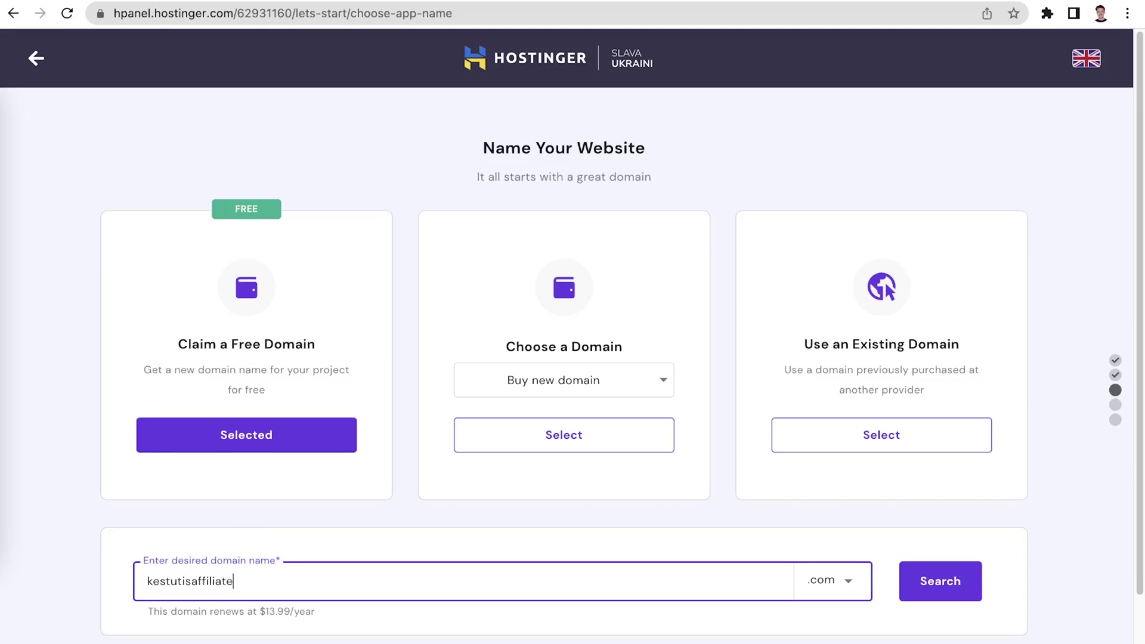
{"action": "left_click", "coordinate": [844, 587]}
{"action": "scroll", "coordinate": [843, 587], "scroll_direction": "down", "scroll_amount": 3}
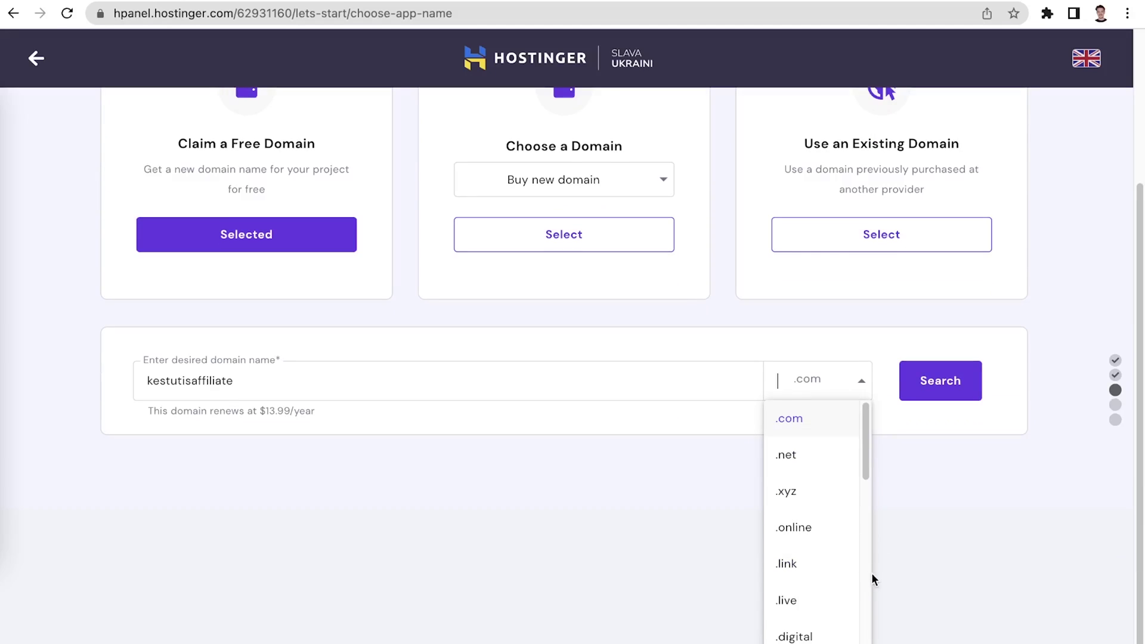
{"action": "scroll", "coordinate": [834, 425], "scroll_direction": "up", "scroll_amount": 2}
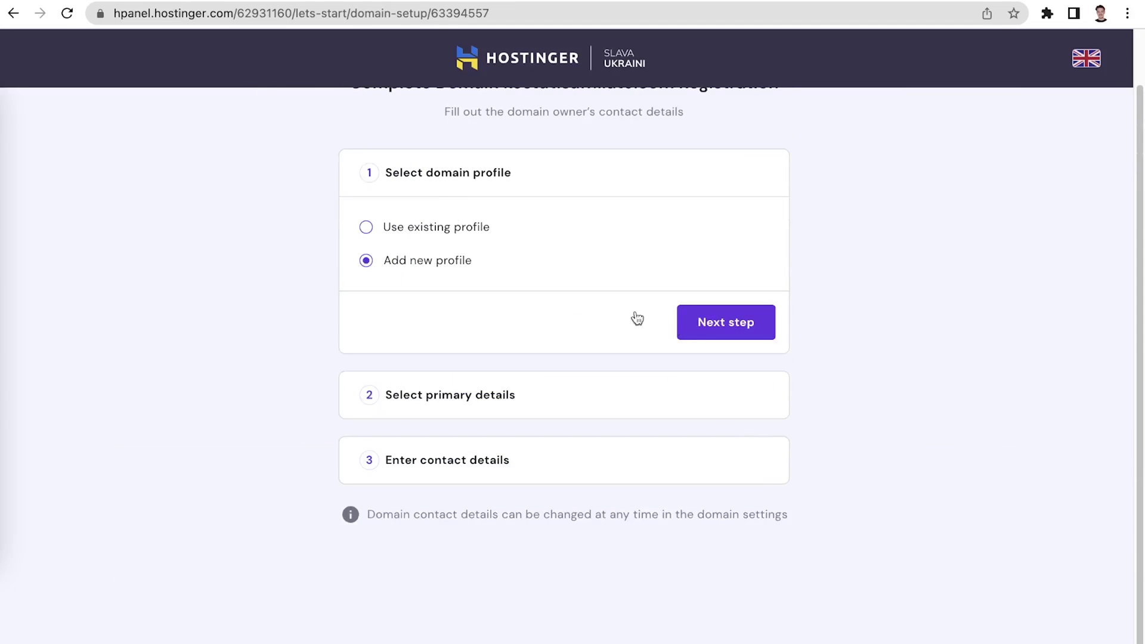
Create a new domain profile with country Lithuania and Personal registration type
{"action": "left_click", "coordinate": [693, 325]}
{"action": "left_click", "coordinate": [681, 305]}
{"action": "type", "text": "li"}
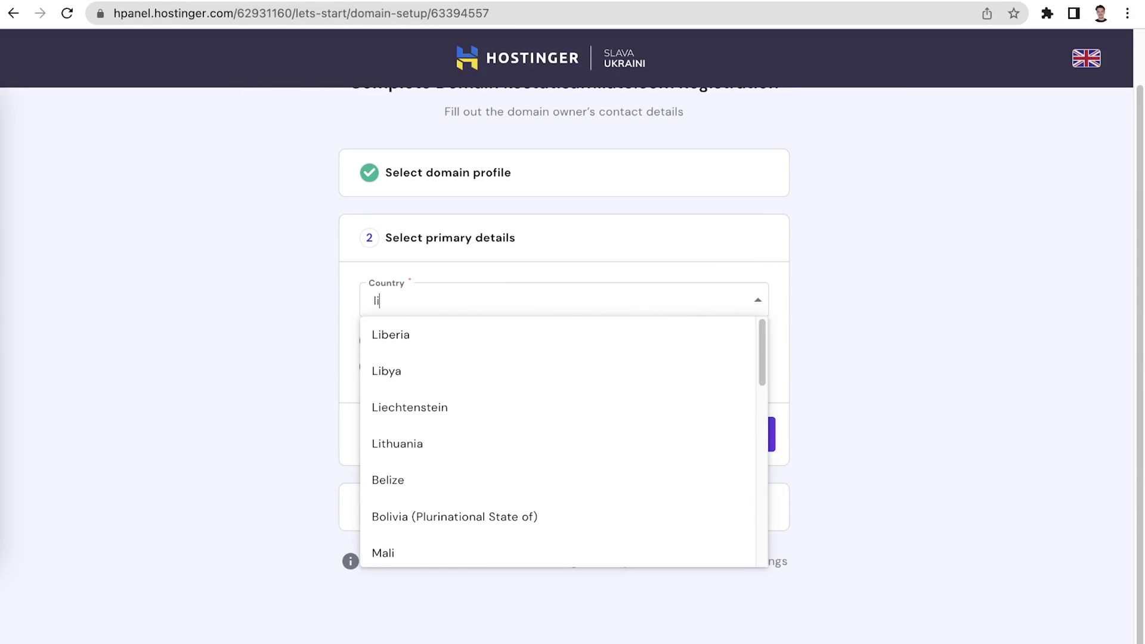
{"action": "left_click", "coordinate": [471, 444]}
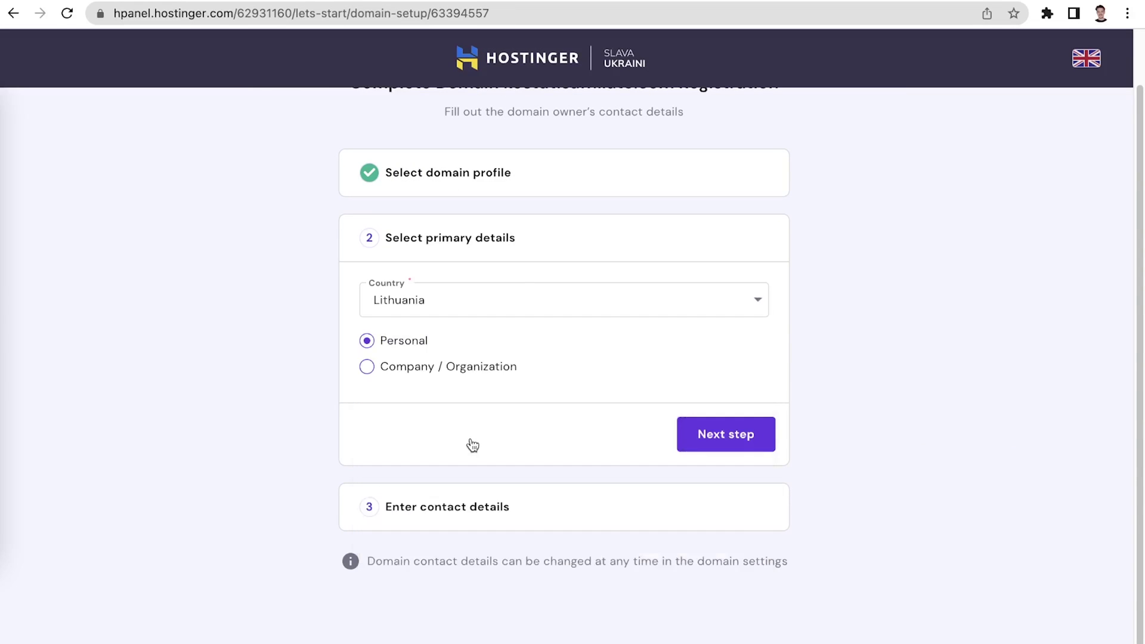
{"action": "left_click", "coordinate": [762, 449]}
Fill in the registrant contact details, starting with the contact e-mail address
{"action": "left_click", "coordinate": [819, 441]}
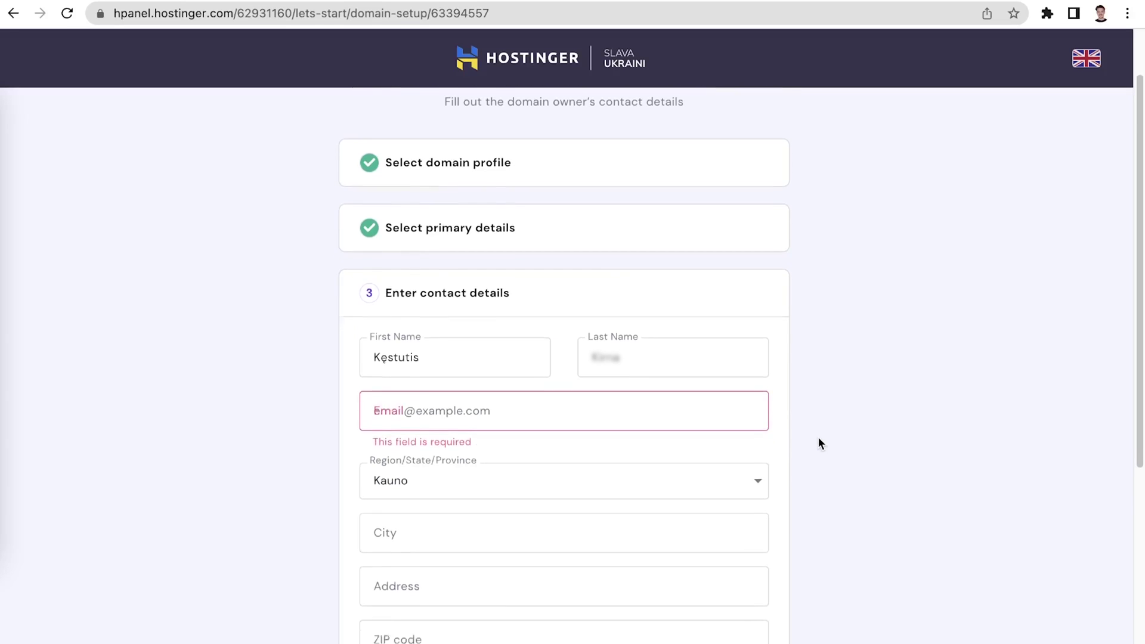
{"action": "scroll", "coordinate": [818, 436], "scroll_direction": "down", "scroll_amount": 2}
{"action": "left_click", "coordinate": [651, 279]}
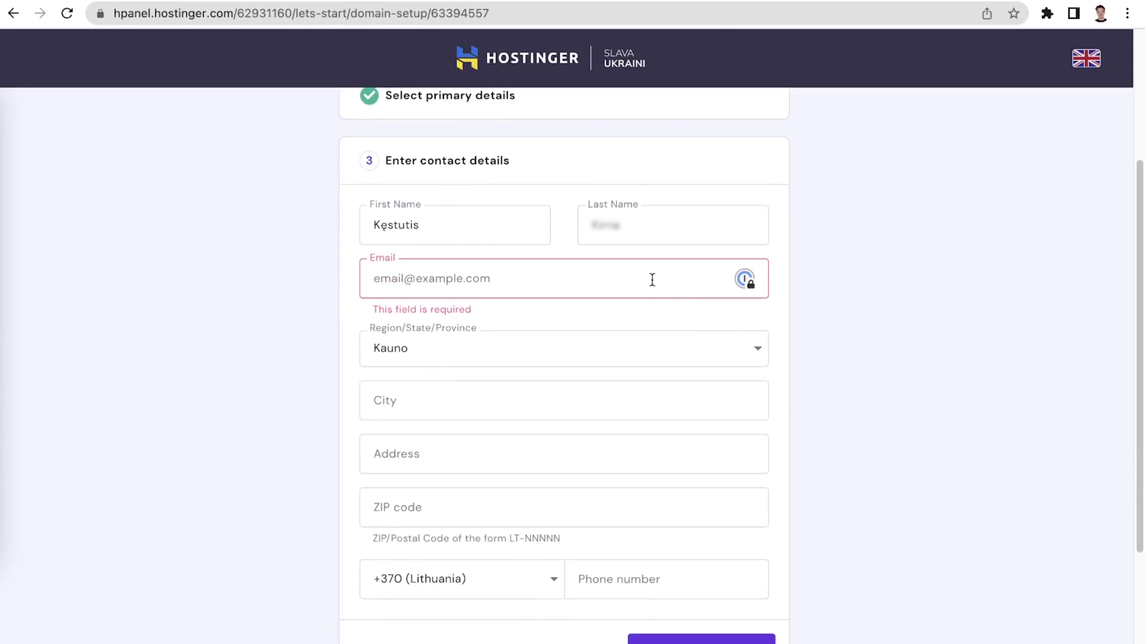
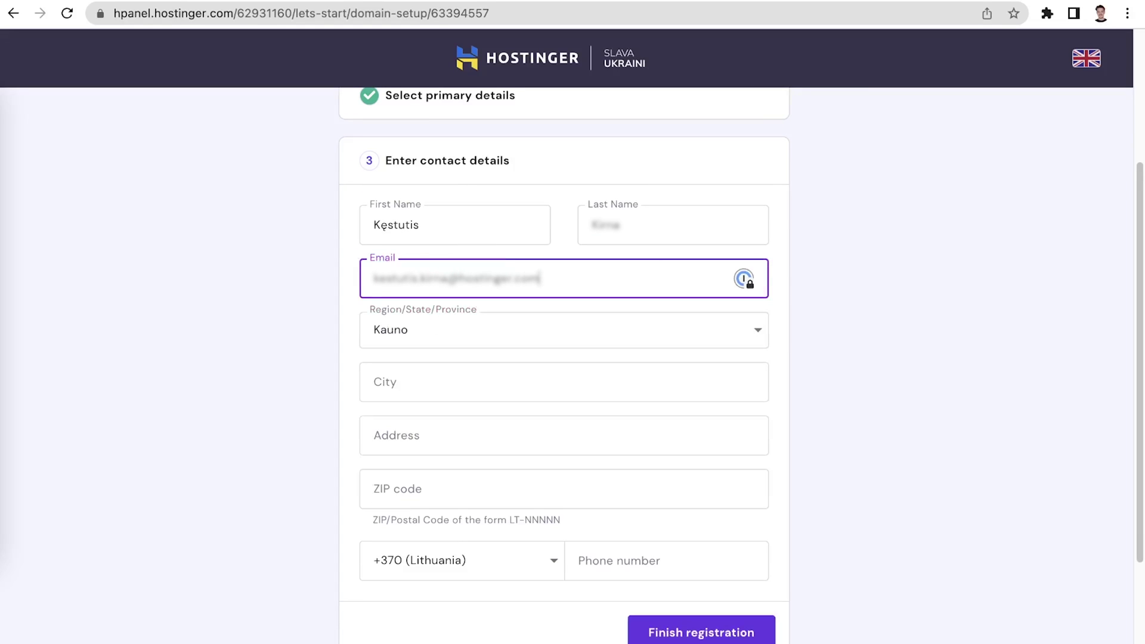
{"action": "left_click", "coordinate": [659, 229]}
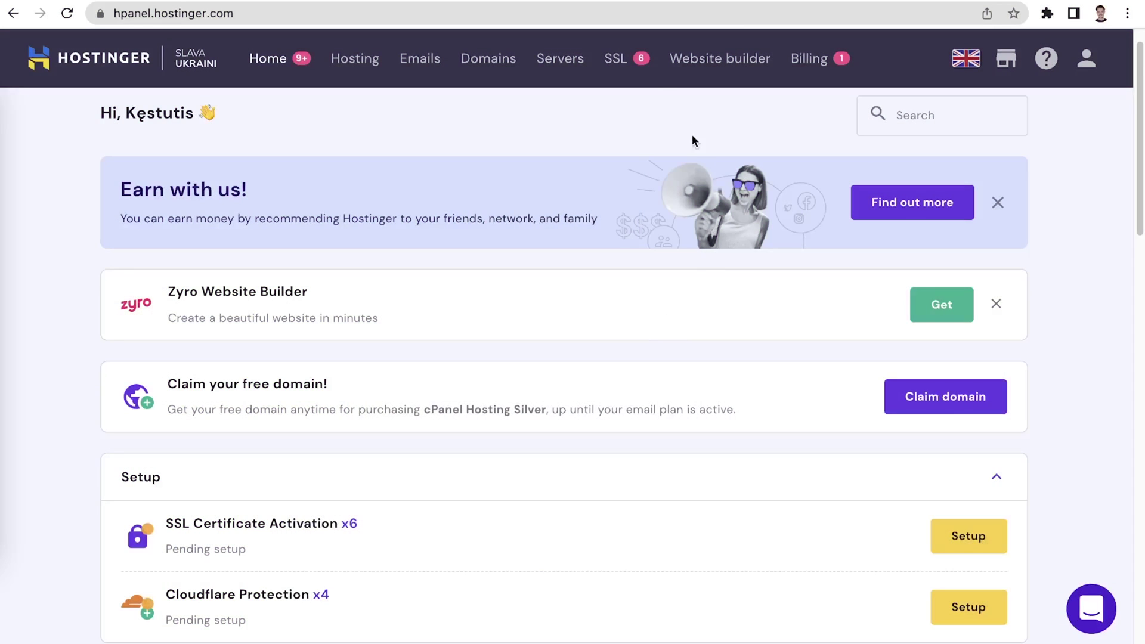
Install an SSL certificate on kestutisaffiliate.com from the pending SSL list
{"action": "left_click", "coordinate": [627, 66]}
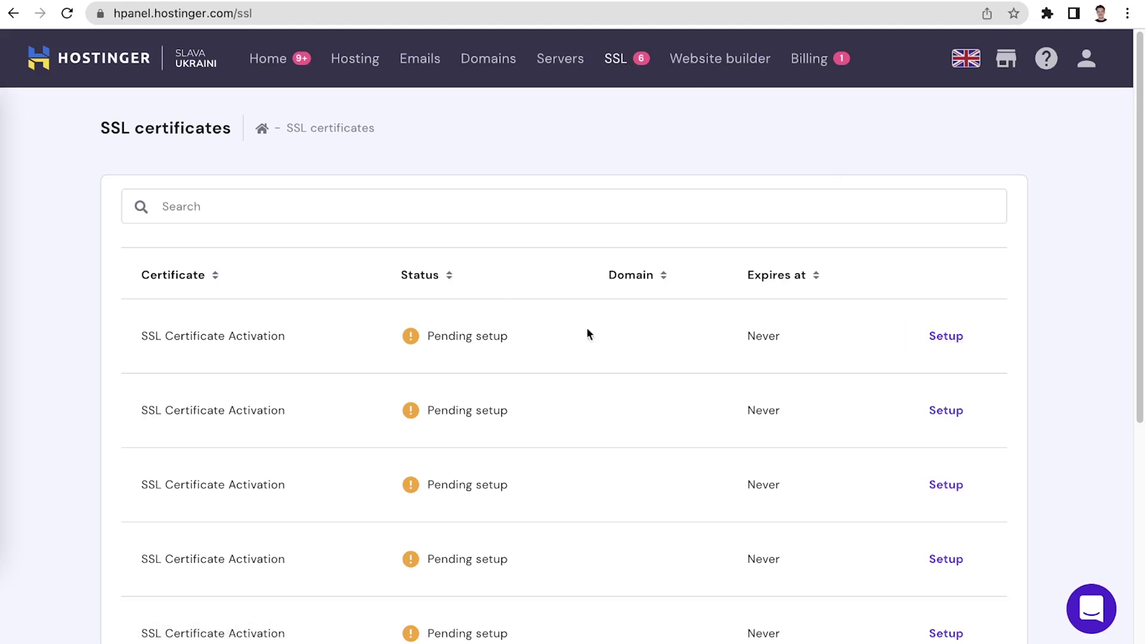
{"action": "left_click", "coordinate": [934, 338]}
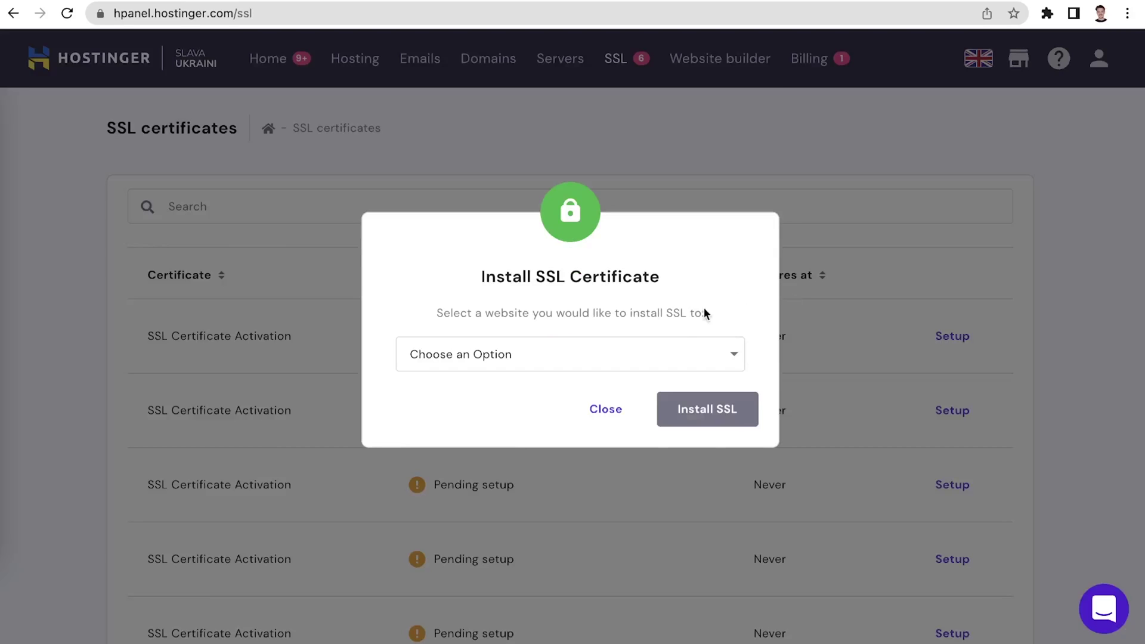
{"action": "left_click", "coordinate": [673, 353]}
{"action": "left_click", "coordinate": [520, 422]}
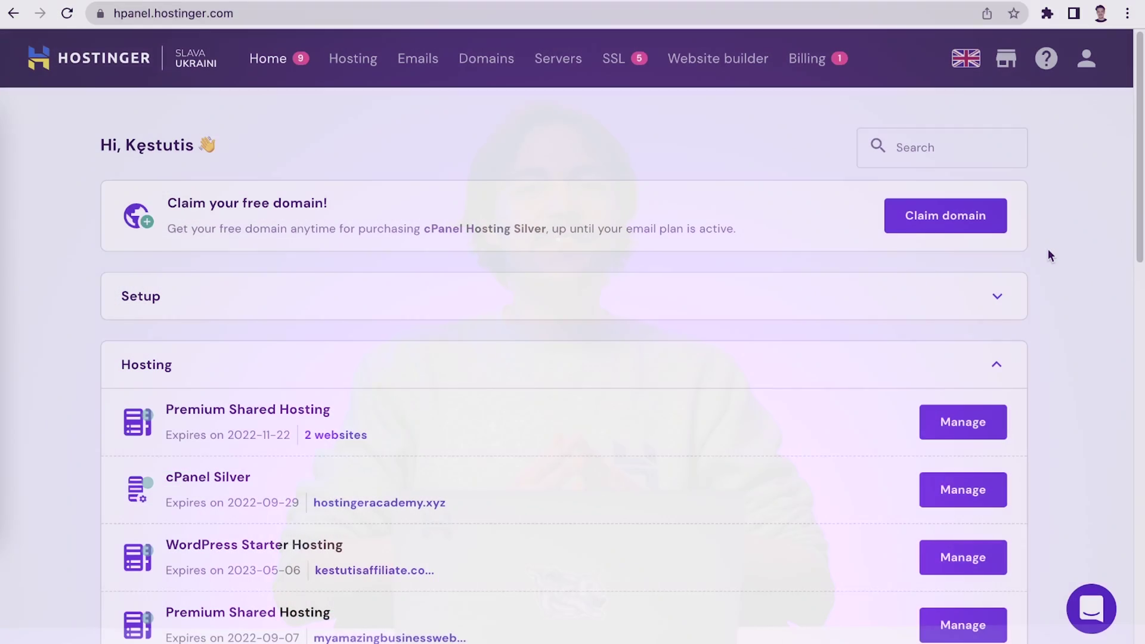
Open kestutisaffiliate.com's hosting management and enter its WordPress admin via Edit Website
{"action": "scroll", "coordinate": [1047, 248], "scroll_direction": "down", "scroll_amount": 3}
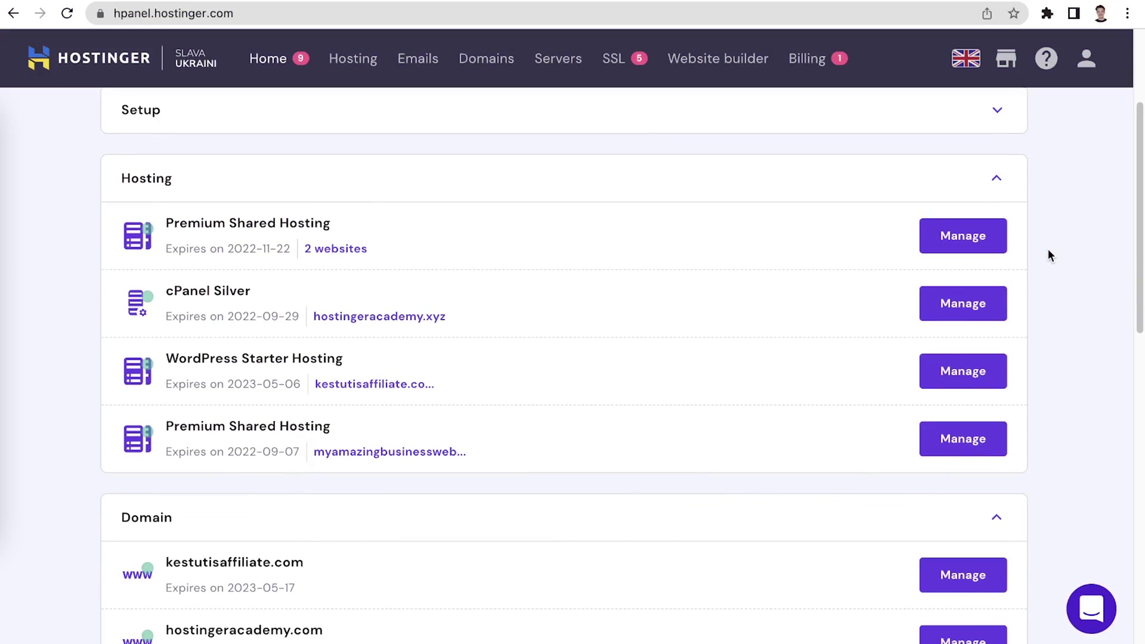
{"action": "left_click", "coordinate": [950, 371]}
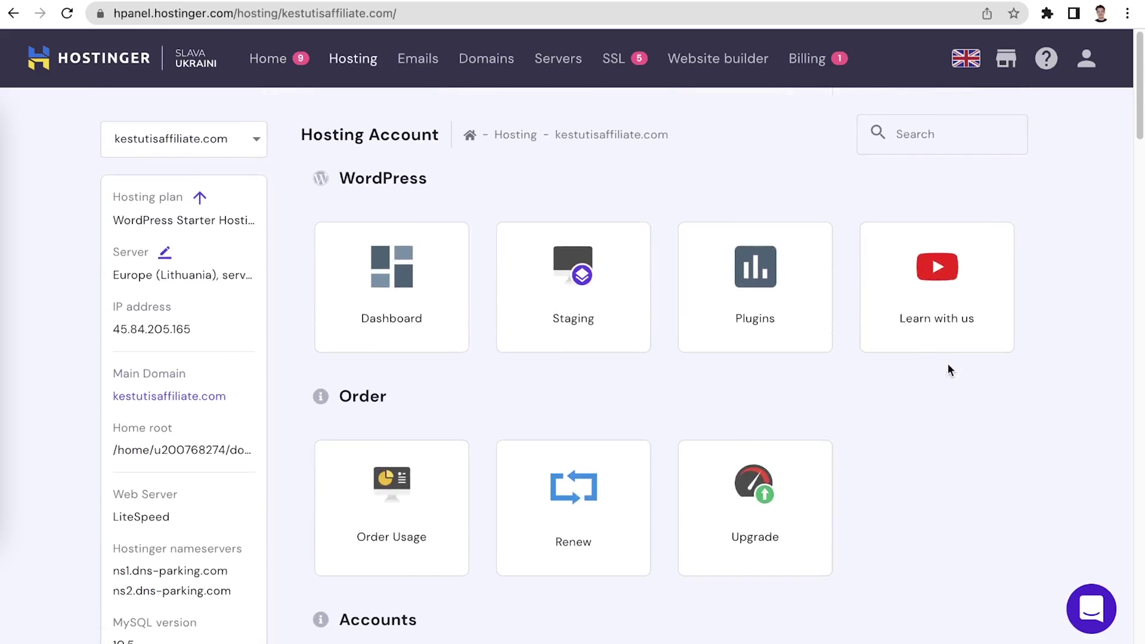
{"action": "left_click", "coordinate": [443, 329]}
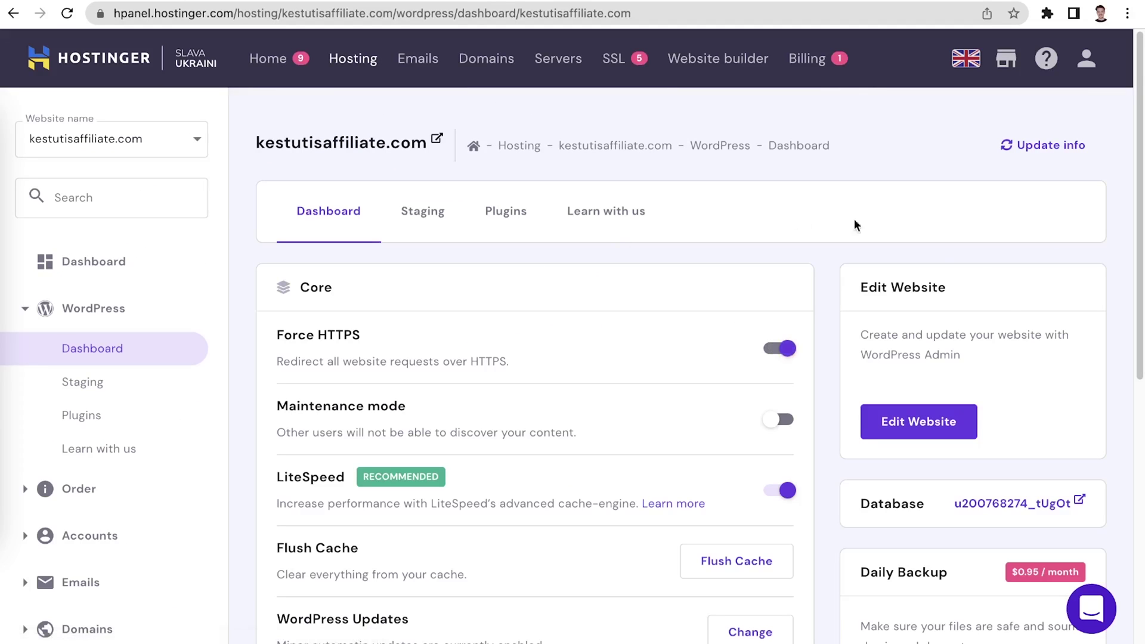
{"action": "left_click", "coordinate": [940, 427]}
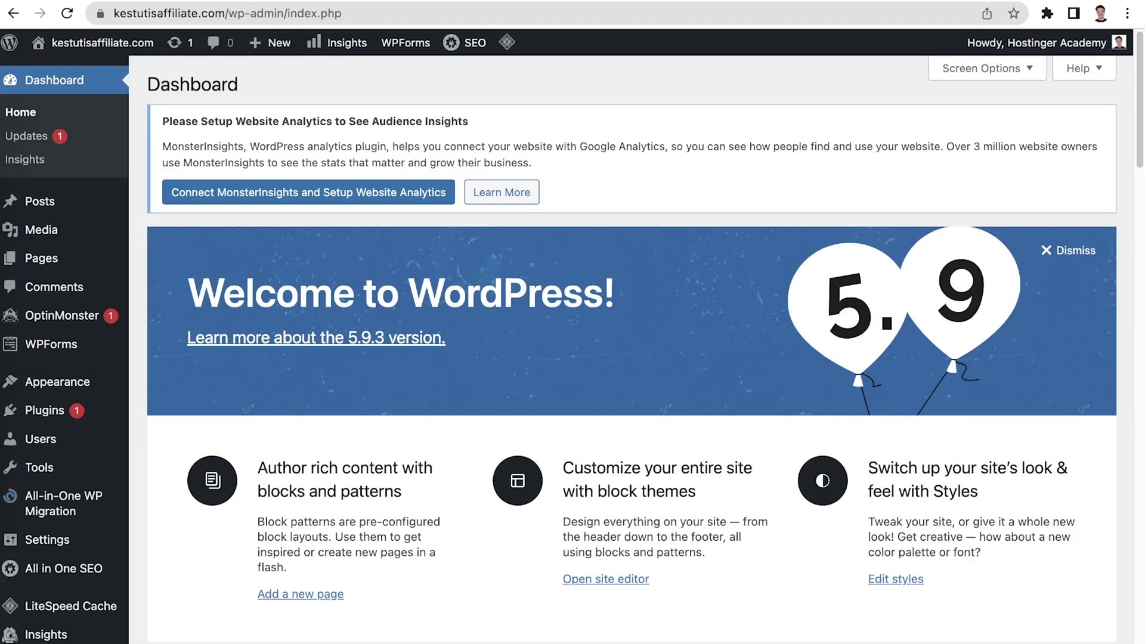
Search the theme catalogue for Astra, install it and activate it
{"action": "mouse_move", "coordinate": [59, 383]}
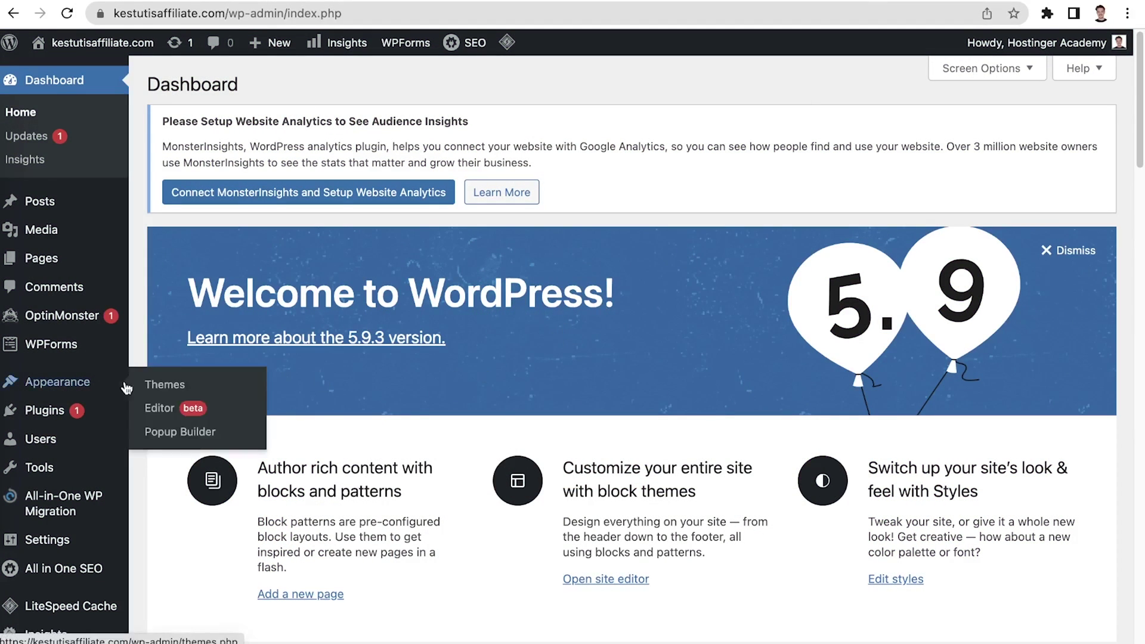
{"action": "left_click", "coordinate": [156, 381]}
{"action": "left_click", "coordinate": [305, 84]}
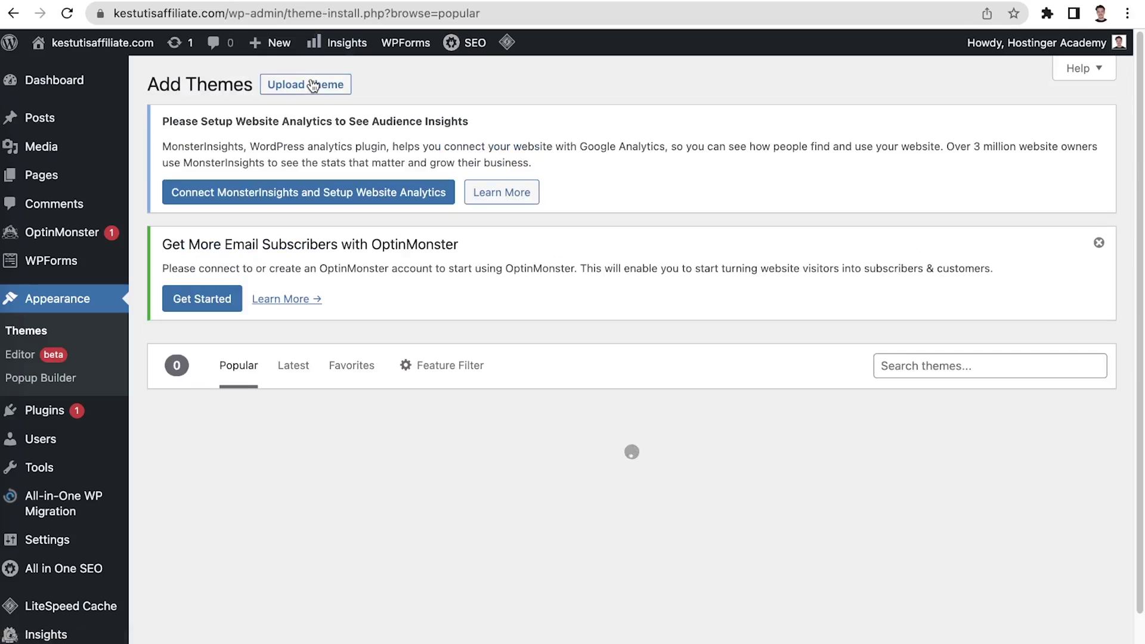
{"action": "left_click", "coordinate": [919, 367]}
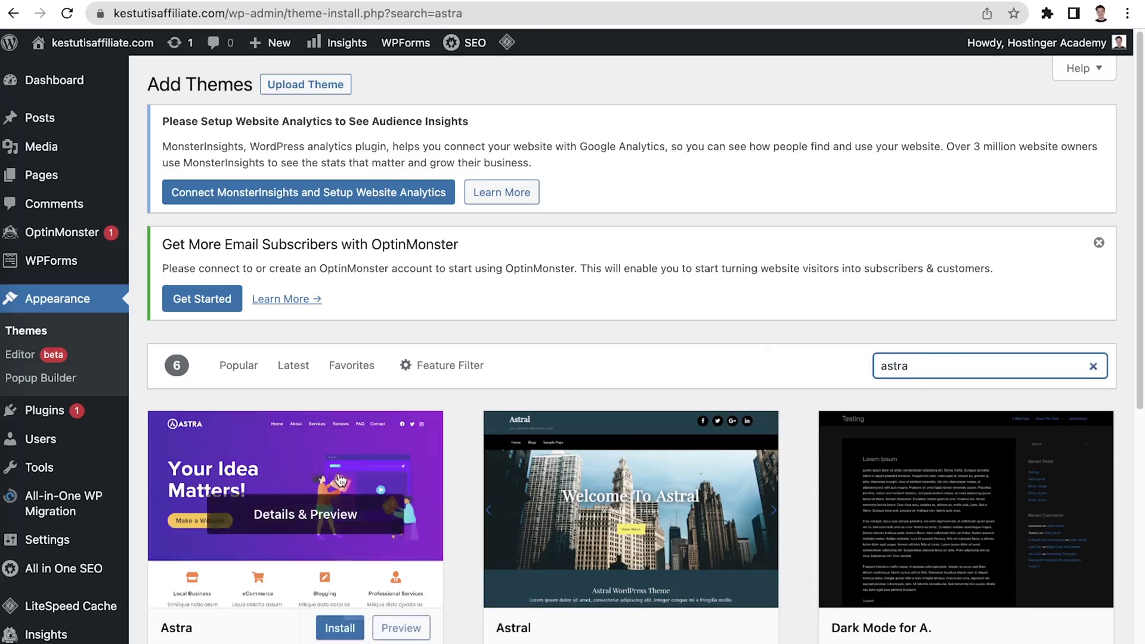
{"action": "scroll", "coordinate": [298, 465], "scroll_direction": "down", "scroll_amount": 1}
{"action": "left_click", "coordinate": [341, 564]}
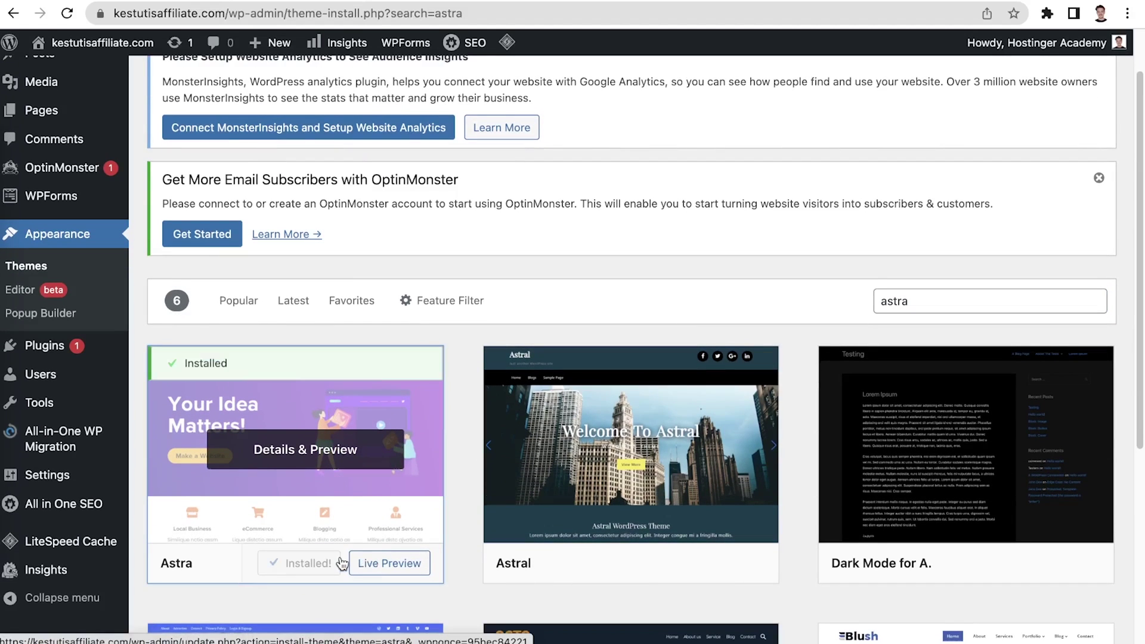
{"action": "left_click", "coordinate": [316, 566]}
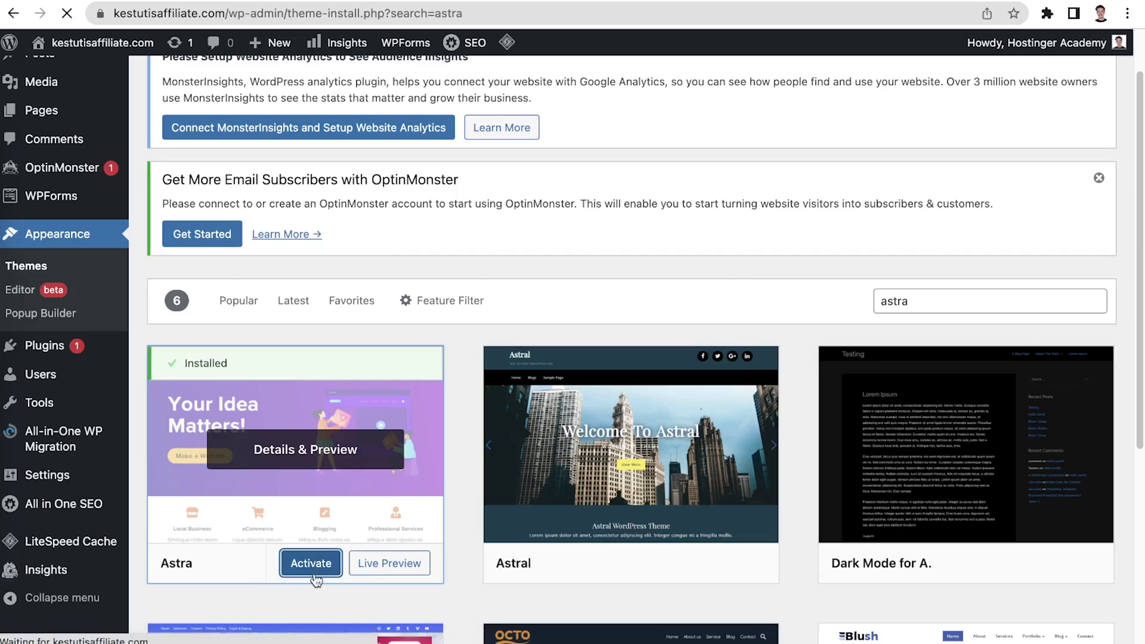
Open the Astra Options page under Appearance
{"action": "mouse_move", "coordinate": [29, 377]}
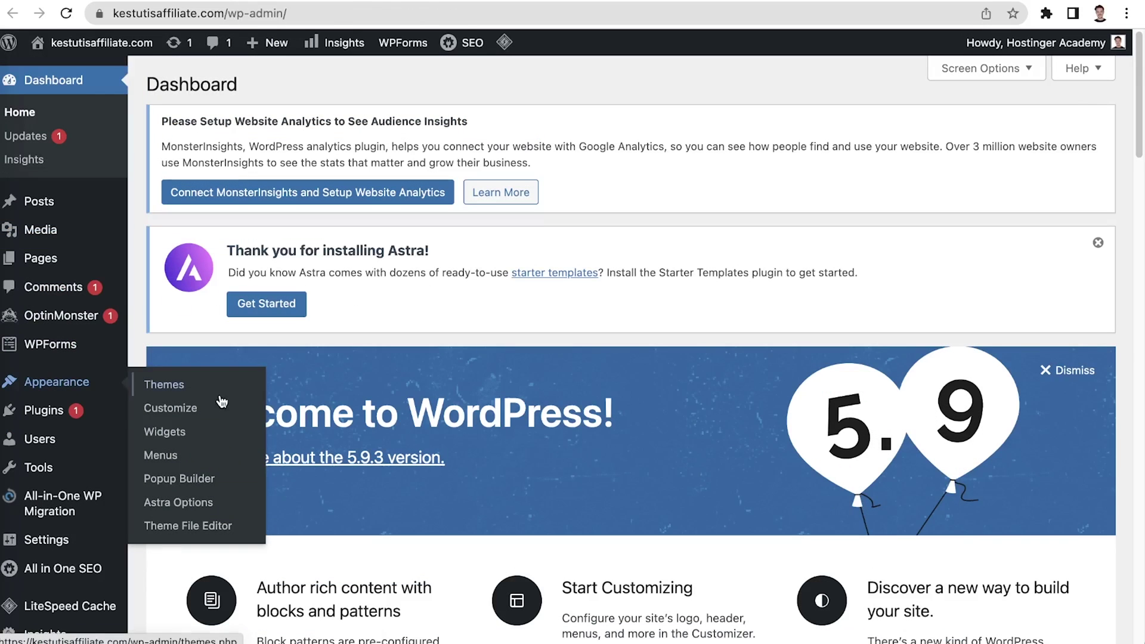
{"action": "left_click", "coordinate": [212, 503]}
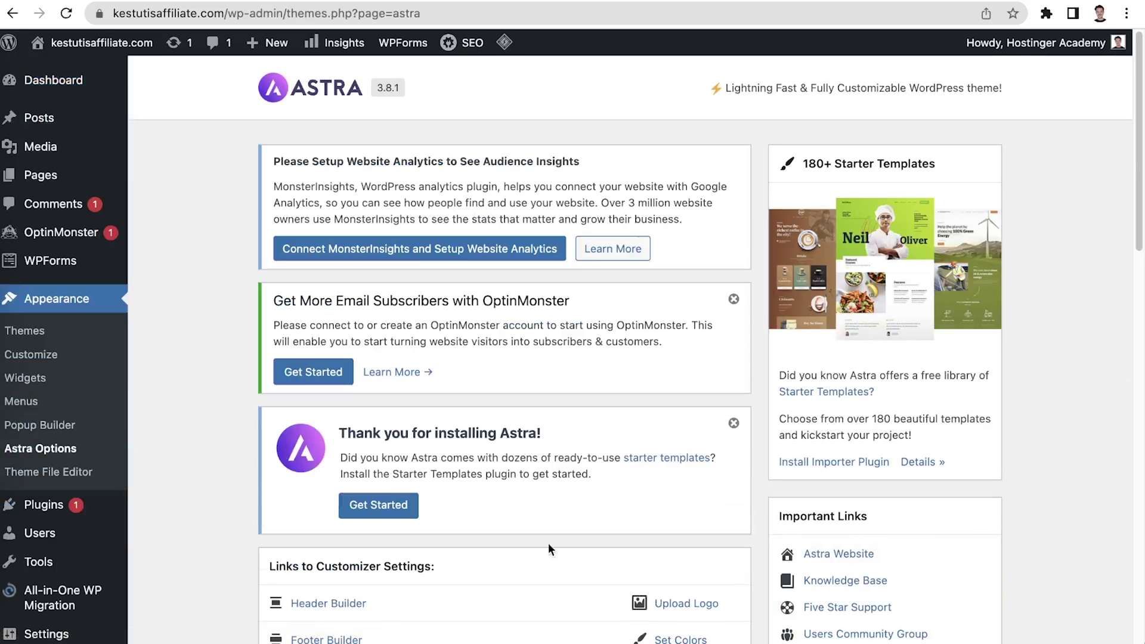
{"action": "left_click_drag", "start_coordinate": [1137, 245], "coordinate": [1138, 456]}
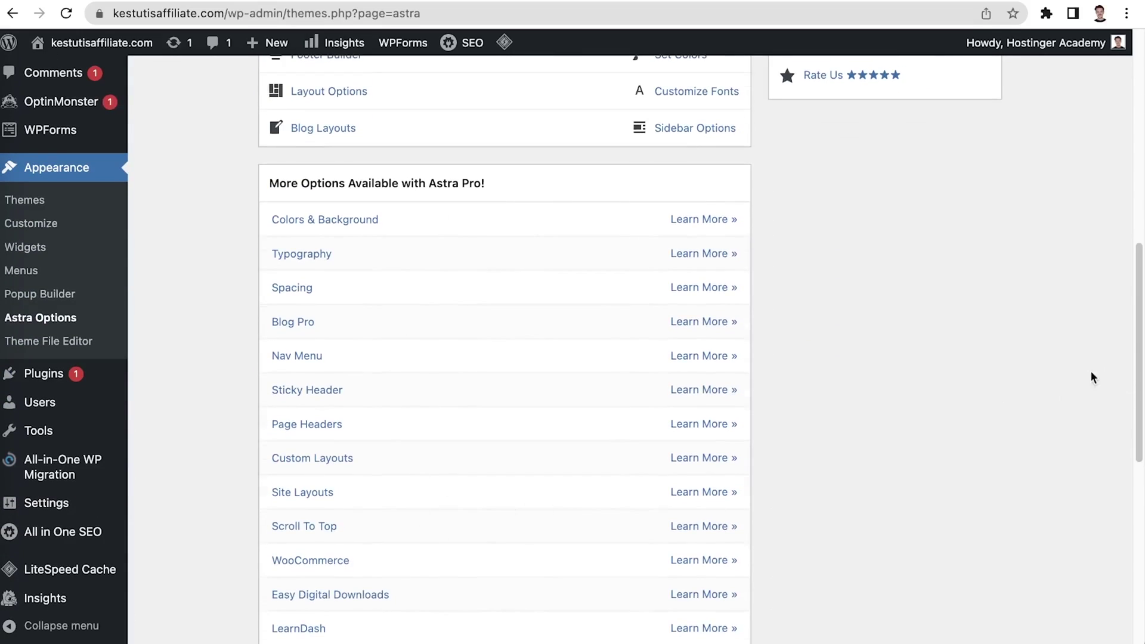
Install the Starter Templates importer plugin and launch Build Your Website Now
{"action": "left_click_drag", "start_coordinate": [1137, 343], "coordinate": [1127, 130]}
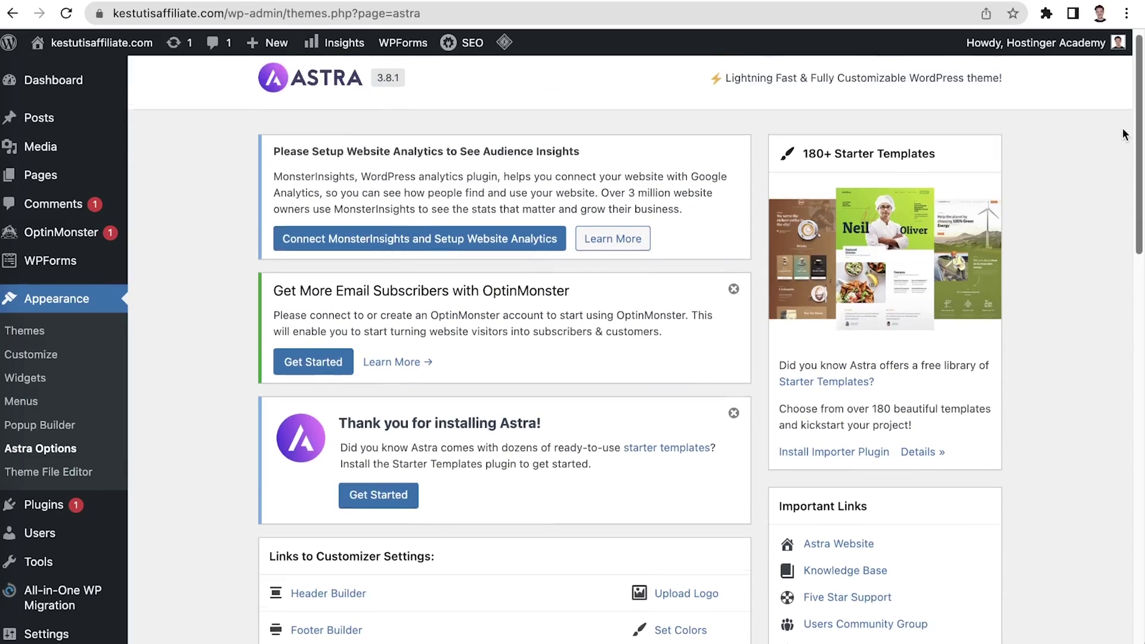
{"action": "left_click", "coordinate": [868, 455]}
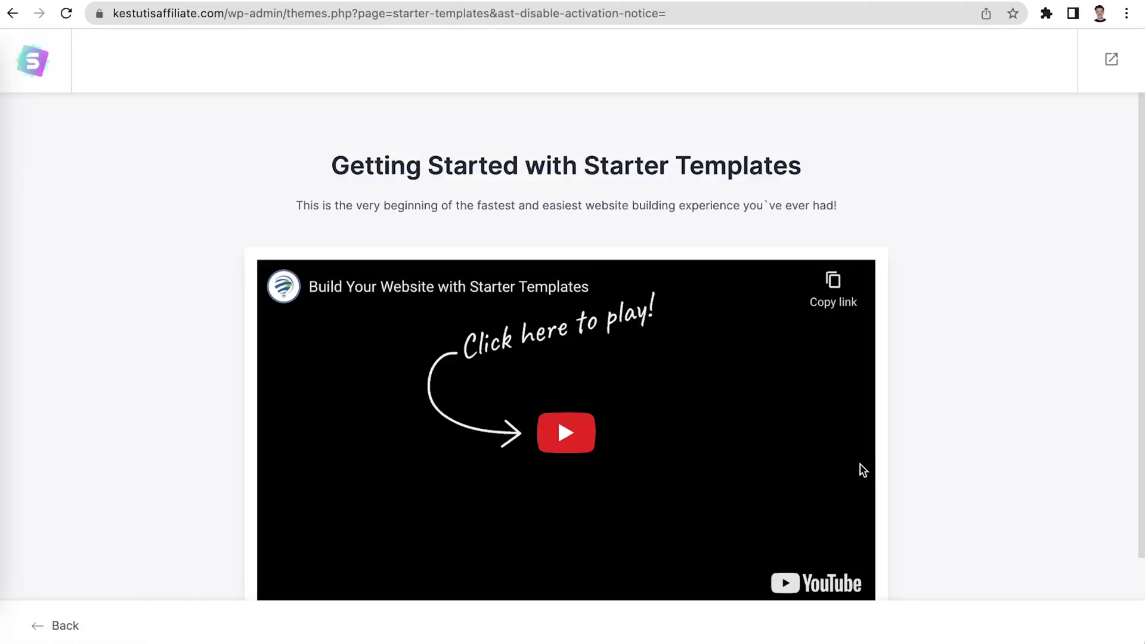
{"action": "scroll", "coordinate": [863, 456], "scroll_direction": "down", "scroll_amount": 1}
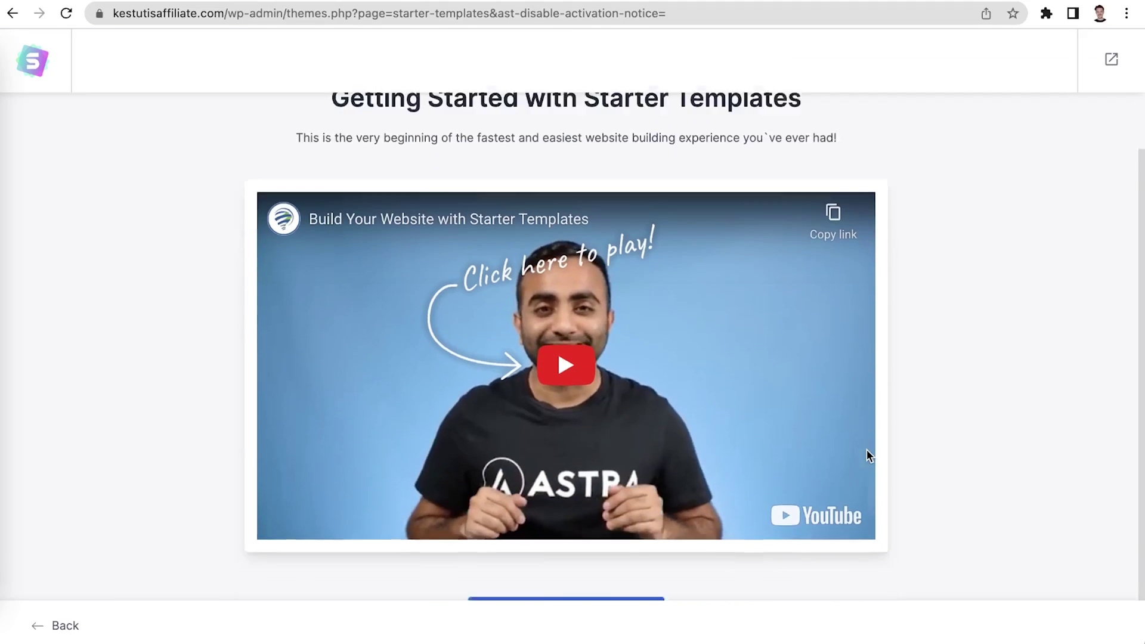
{"action": "left_click", "coordinate": [653, 572]}
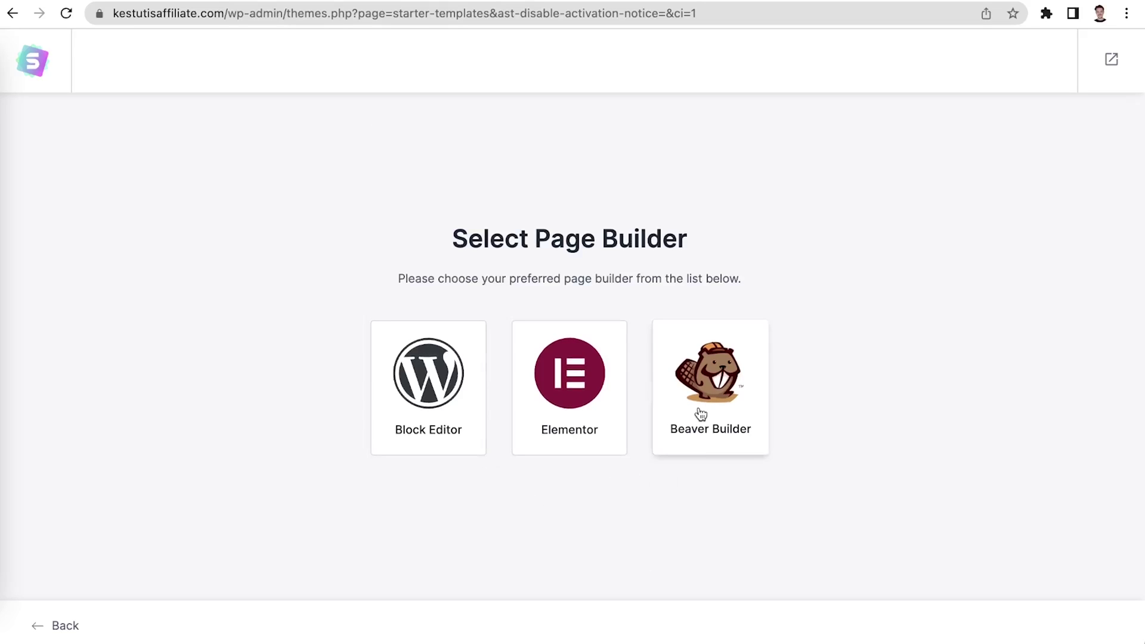
Choose Elementor as the page builder and pick the Brandstore template
{"action": "left_click", "coordinate": [590, 408]}
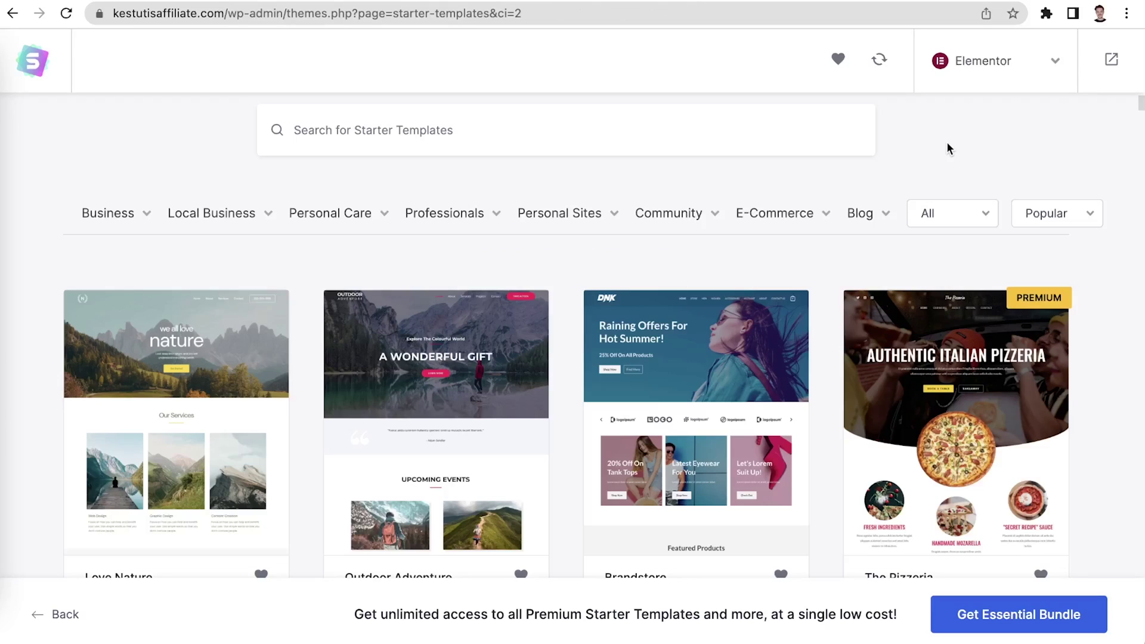
{"action": "scroll", "coordinate": [946, 148], "scroll_direction": "down", "scroll_amount": 3}
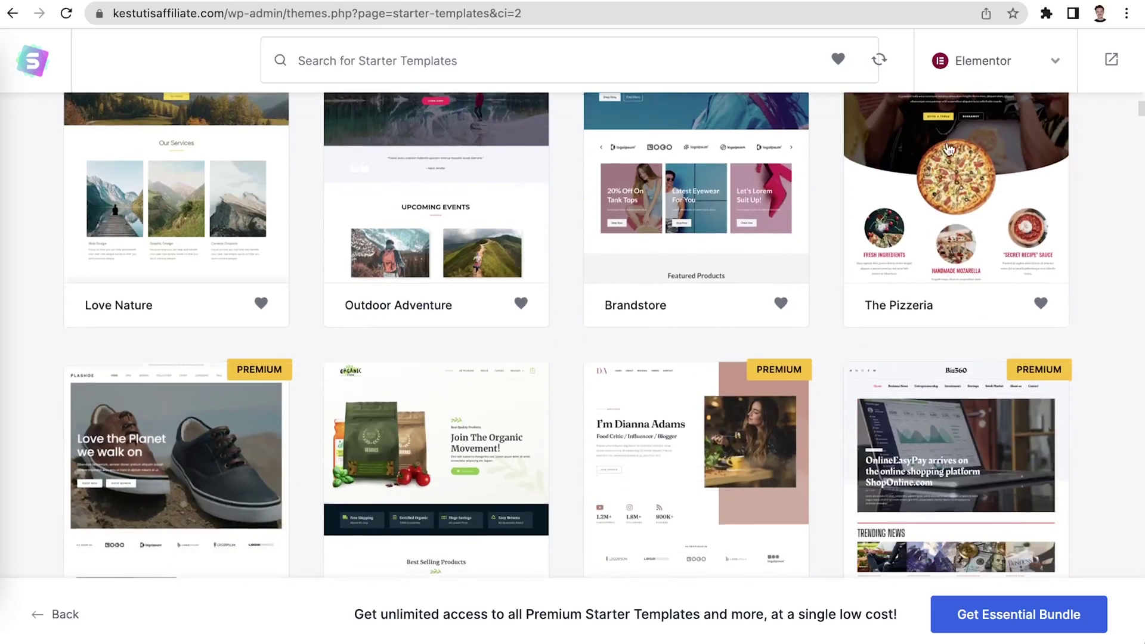
{"action": "scroll", "coordinate": [948, 148], "scroll_direction": "up", "scroll_amount": 1}
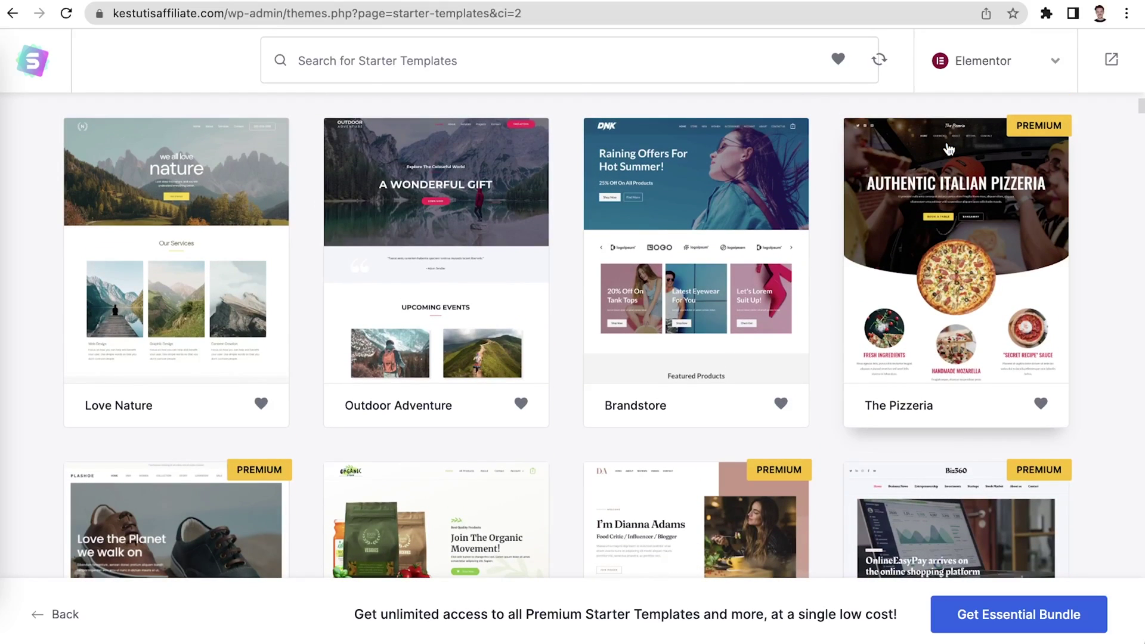
{"action": "left_click", "coordinate": [766, 330]}
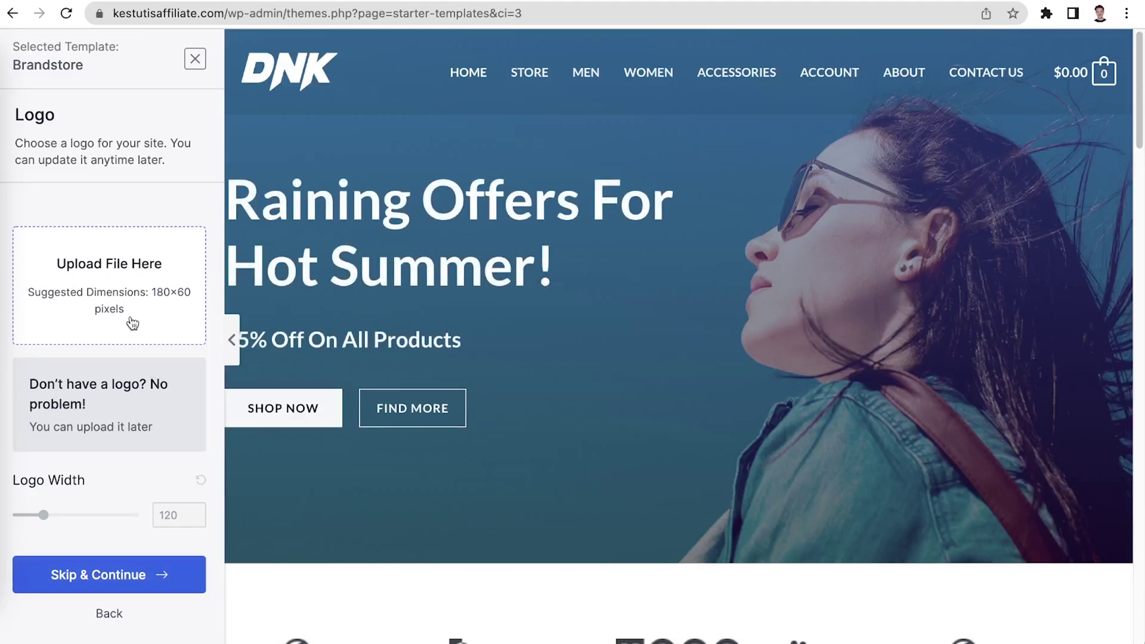
Skip the logo, apply the purple palette with a serif font pairing, and build the site
{"action": "left_click", "coordinate": [155, 572]}
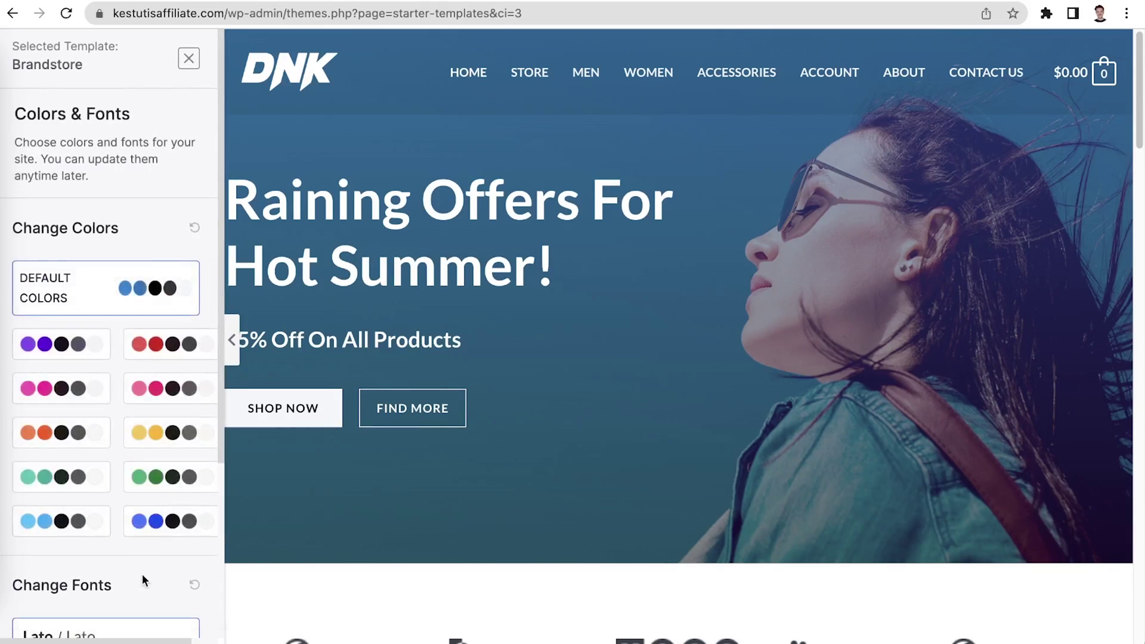
{"action": "scroll", "coordinate": [142, 574], "scroll_direction": "down", "scroll_amount": 4}
{"action": "left_click", "coordinate": [145, 493]}
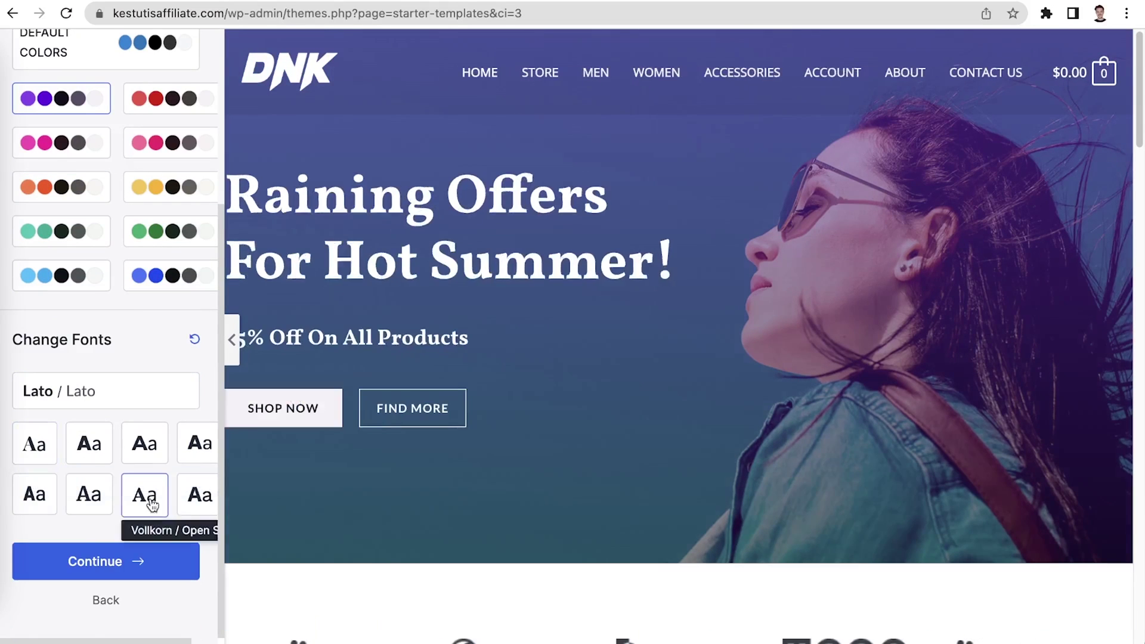
{"action": "left_click", "coordinate": [96, 560]}
{"action": "scroll", "coordinate": [222, 393], "scroll_direction": "down", "scroll_amount": 3}
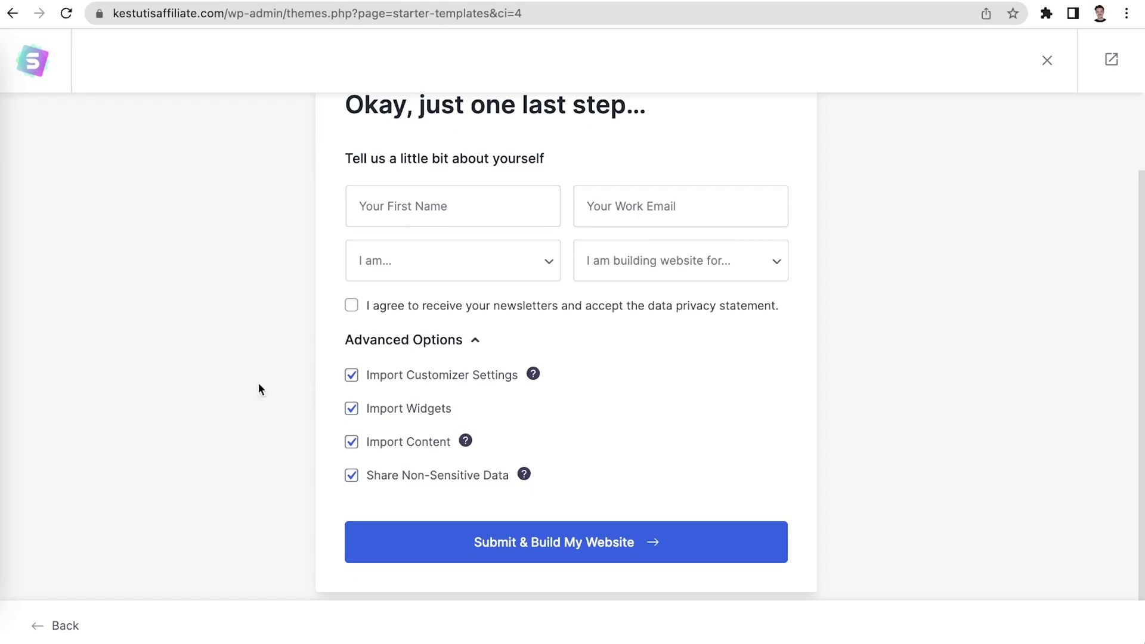
{"action": "left_click", "coordinate": [507, 540]}
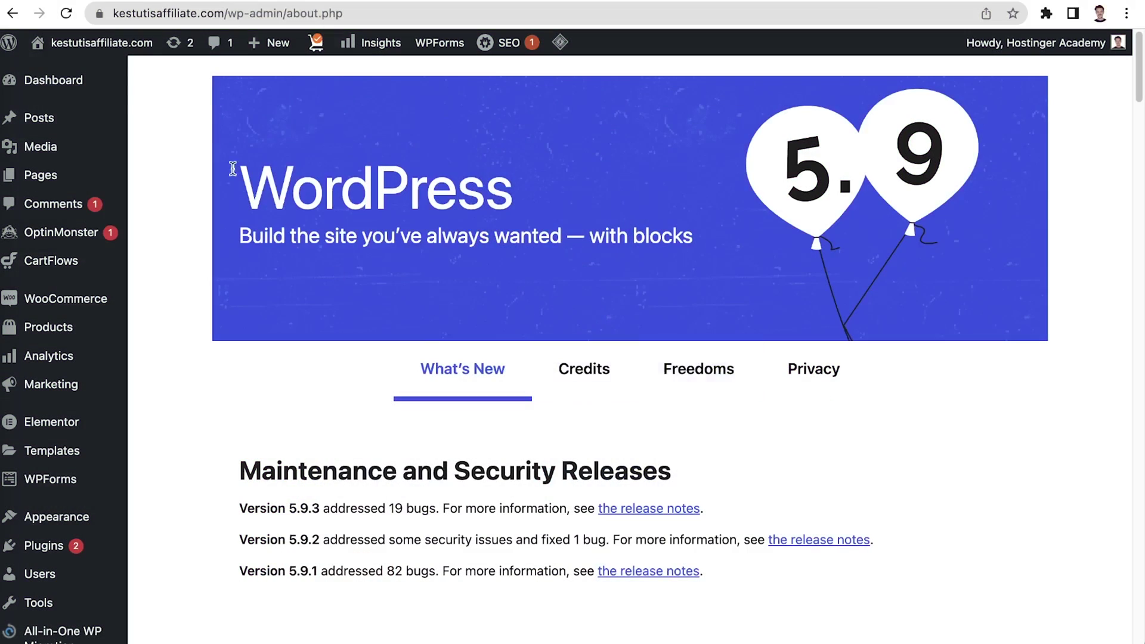
Open the home page in Elementor and place a Heading widget above the logo row
{"action": "left_click", "coordinate": [137, 48]}
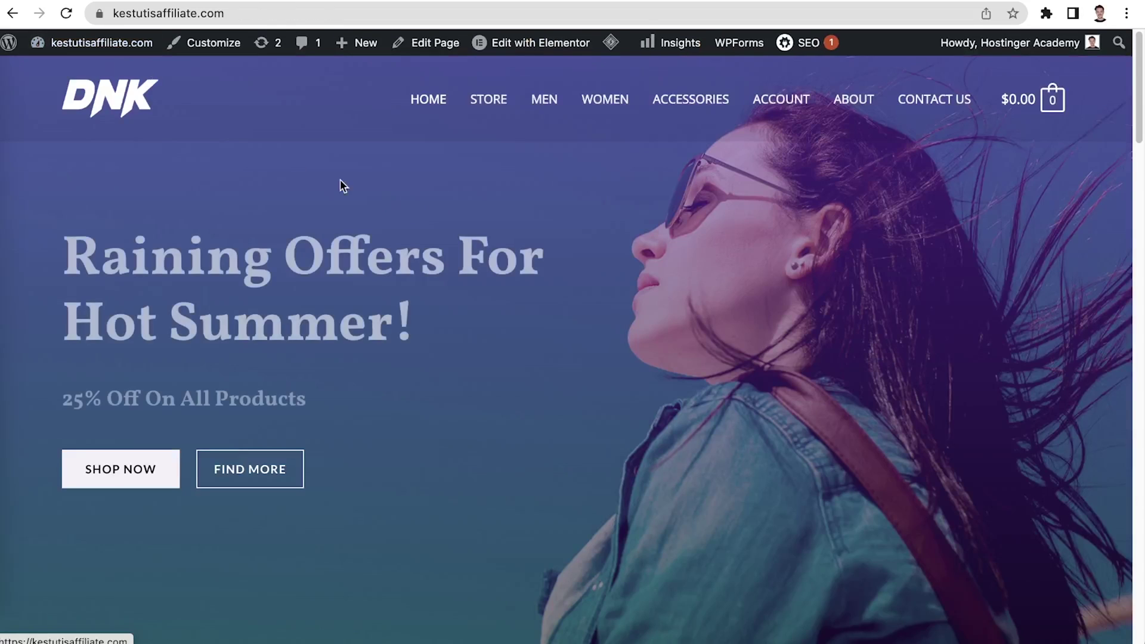
{"action": "left_click", "coordinate": [519, 51]}
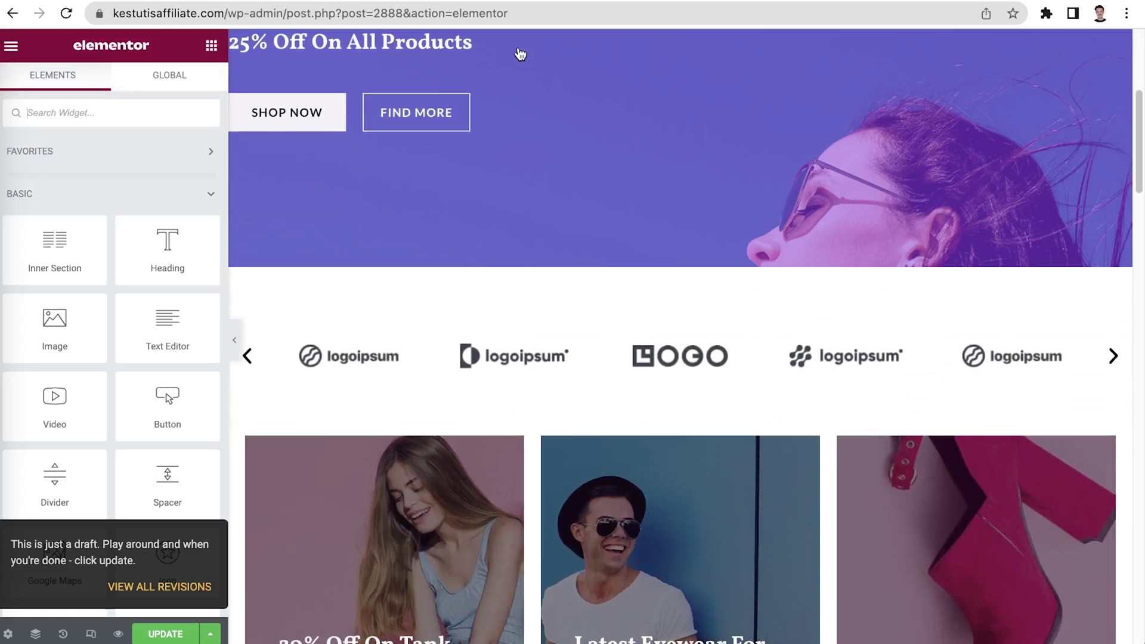
{"action": "left_click_drag", "start_coordinate": [203, 280], "coordinate": [471, 357]}
Set the heading title to 'Our sponsors' and centre-align it
{"action": "left_click", "coordinate": [700, 364]}
{"action": "left_click_drag", "start_coordinate": [700, 365], "coordinate": [237, 365]}
{"action": "left_click_drag", "start_coordinate": [157, 194], "coordinate": [9, 199]}
{"action": "type", "text": "Our sponsors"}
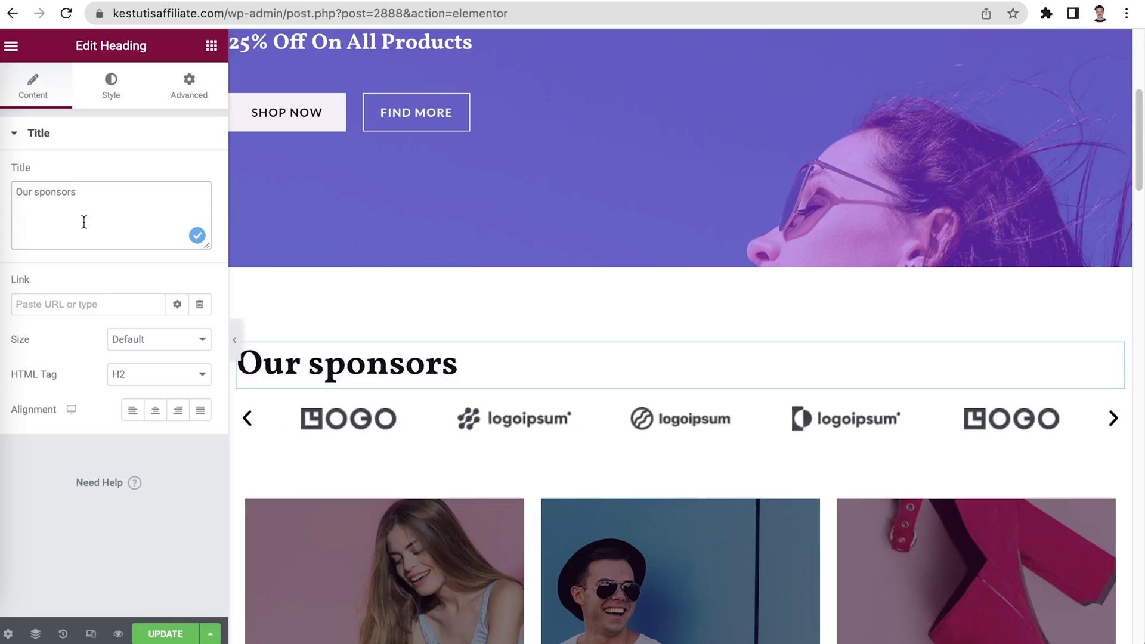
{"action": "left_click", "coordinate": [90, 310]}
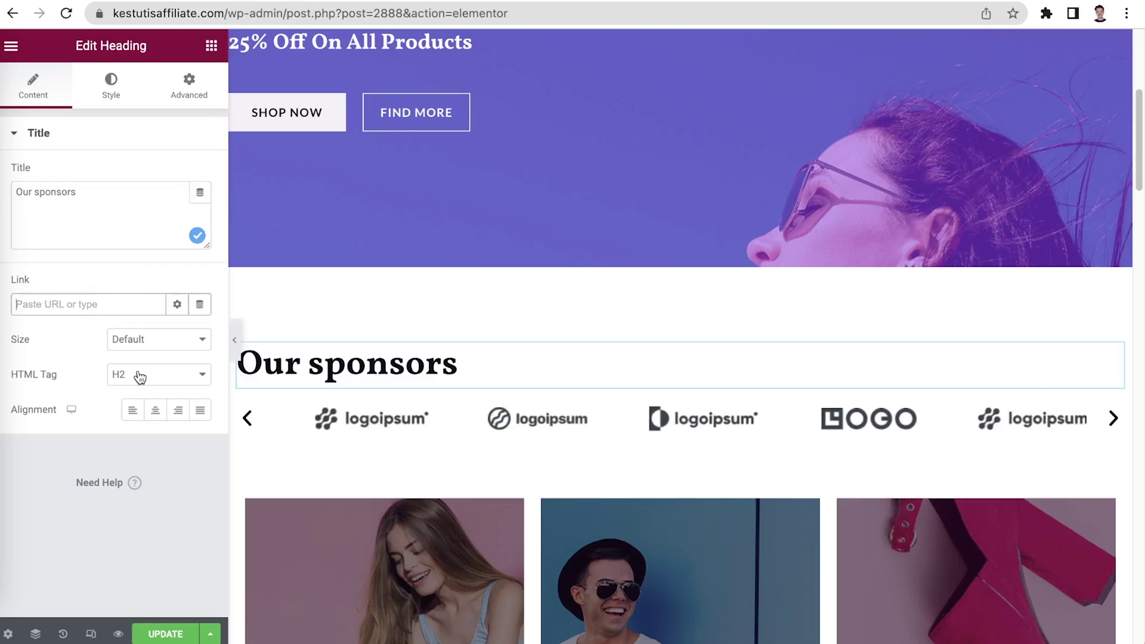
{"action": "left_click", "coordinate": [155, 411]}
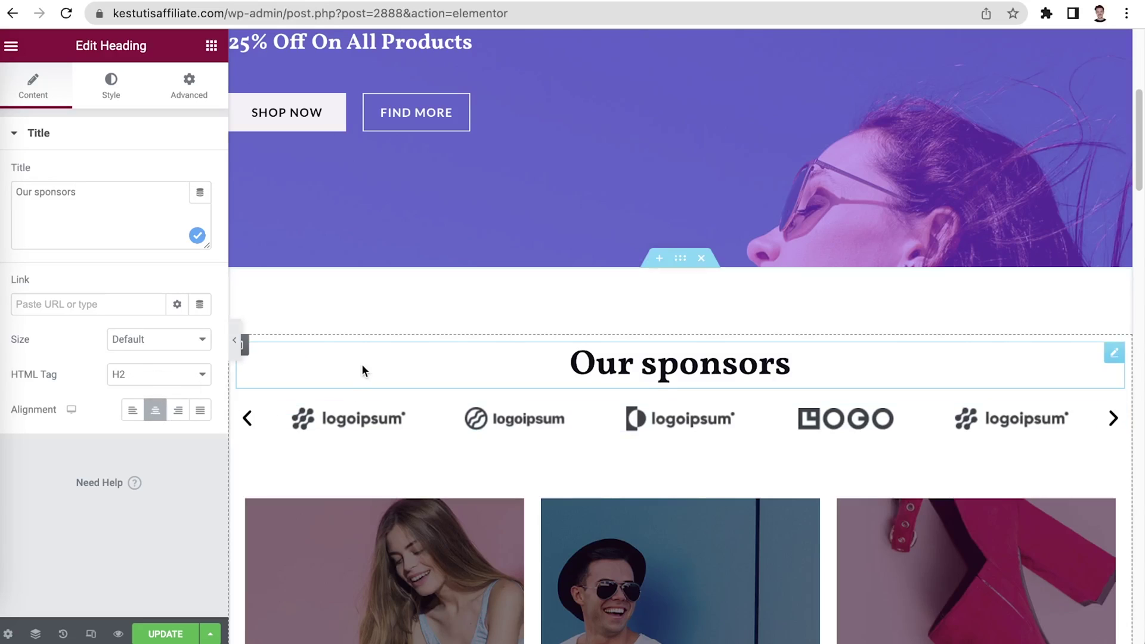
{"action": "scroll", "coordinate": [363, 363], "scroll_direction": "up", "scroll_amount": 4}
{"action": "scroll", "coordinate": [649, 476], "scroll_direction": "down", "scroll_amount": 2}
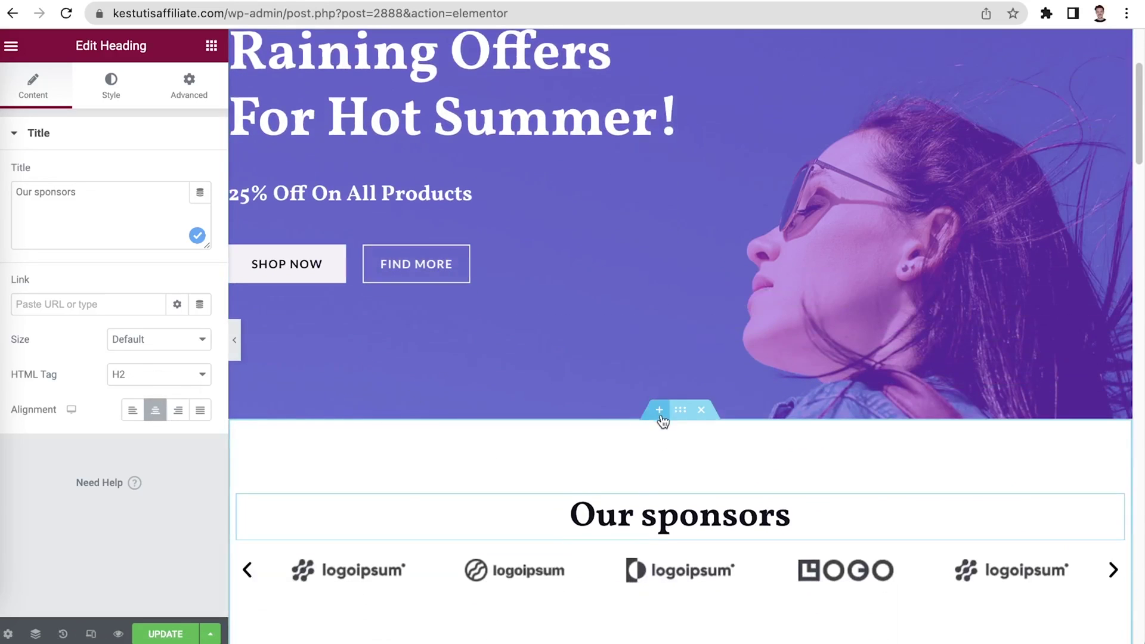
Add a single-column section below the hero and set its height to Fit To Screen
{"action": "left_click", "coordinate": [658, 409]}
{"action": "left_click", "coordinate": [643, 489]}
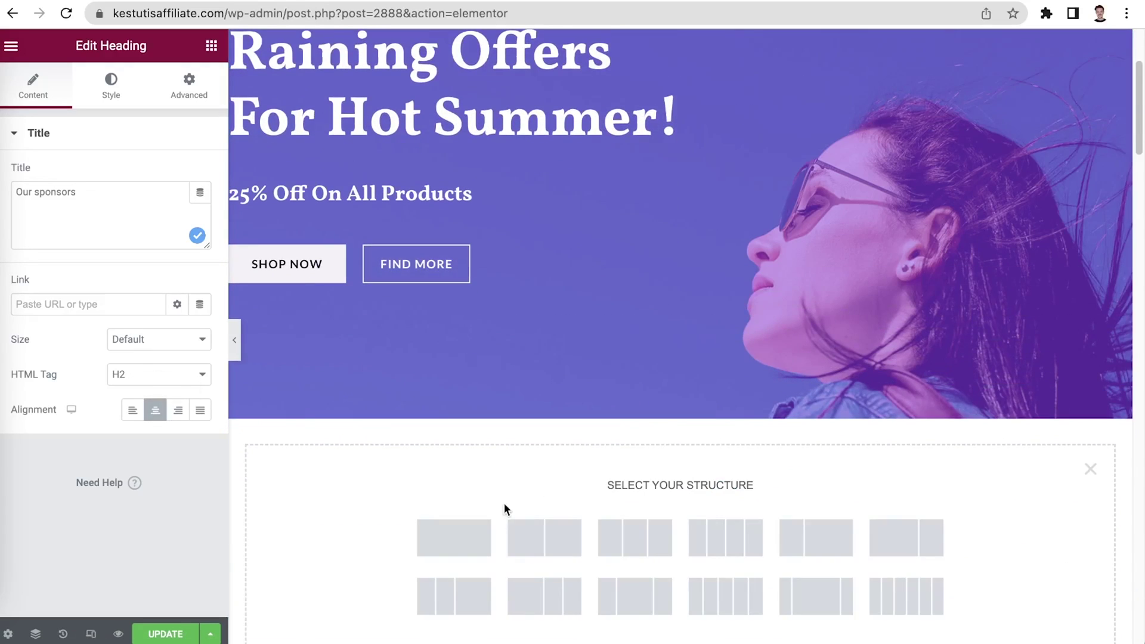
{"action": "left_click", "coordinate": [484, 534]}
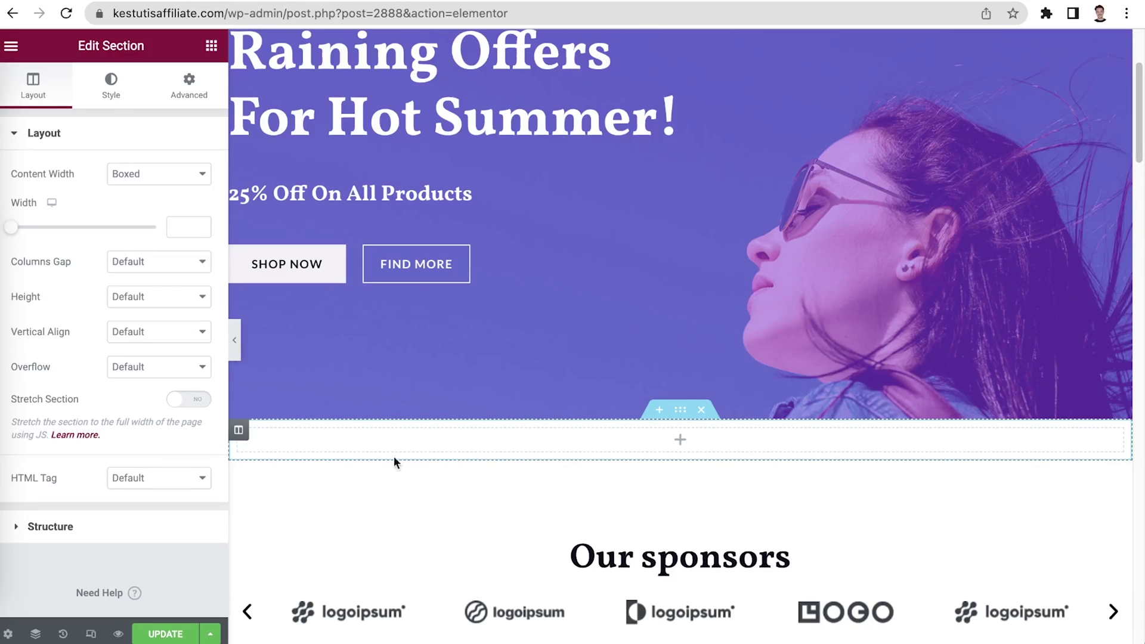
{"action": "left_click", "coordinate": [144, 296]}
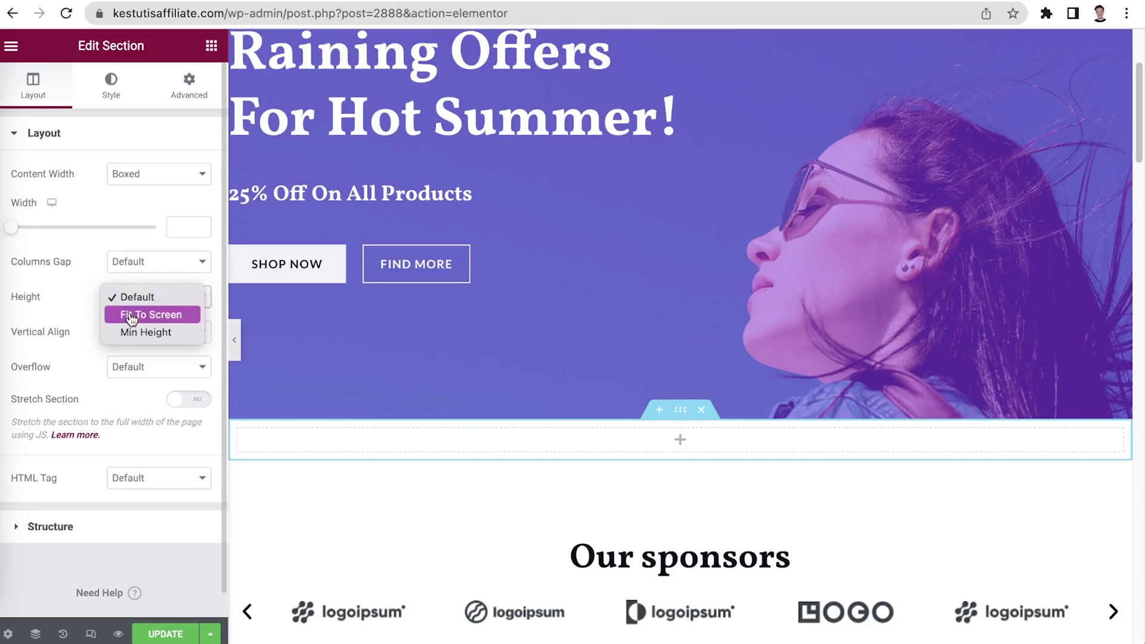
{"action": "left_click", "coordinate": [131, 315]}
Give the section a classic background of the Three. Two. Online. banner, set to No-repeat
{"action": "left_click", "coordinate": [112, 96]}
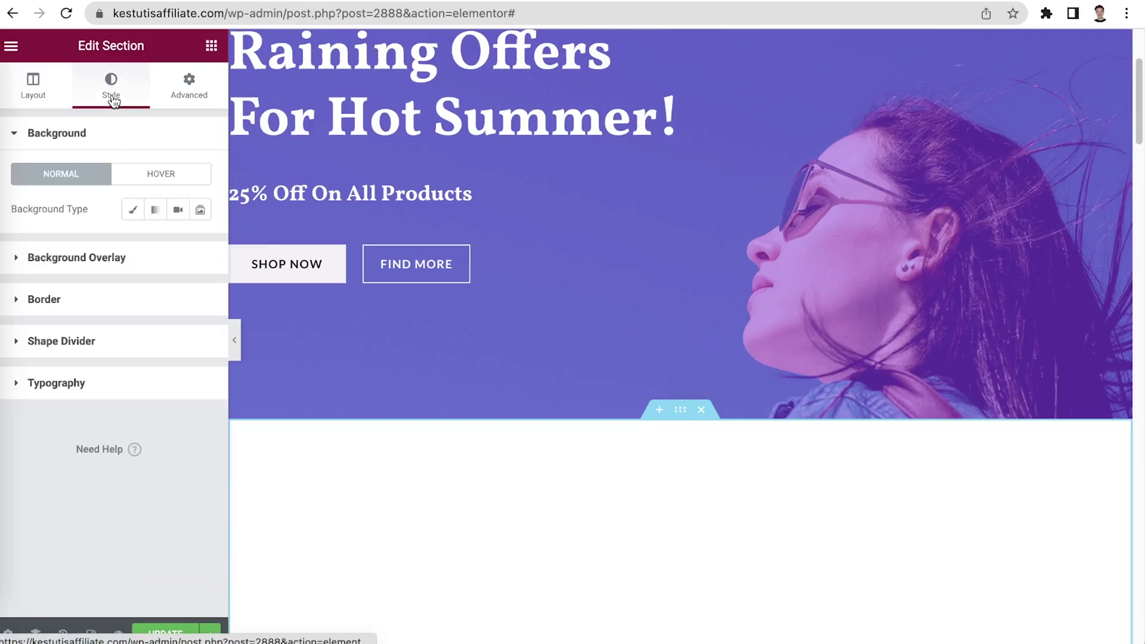
{"action": "left_click", "coordinate": [133, 210]}
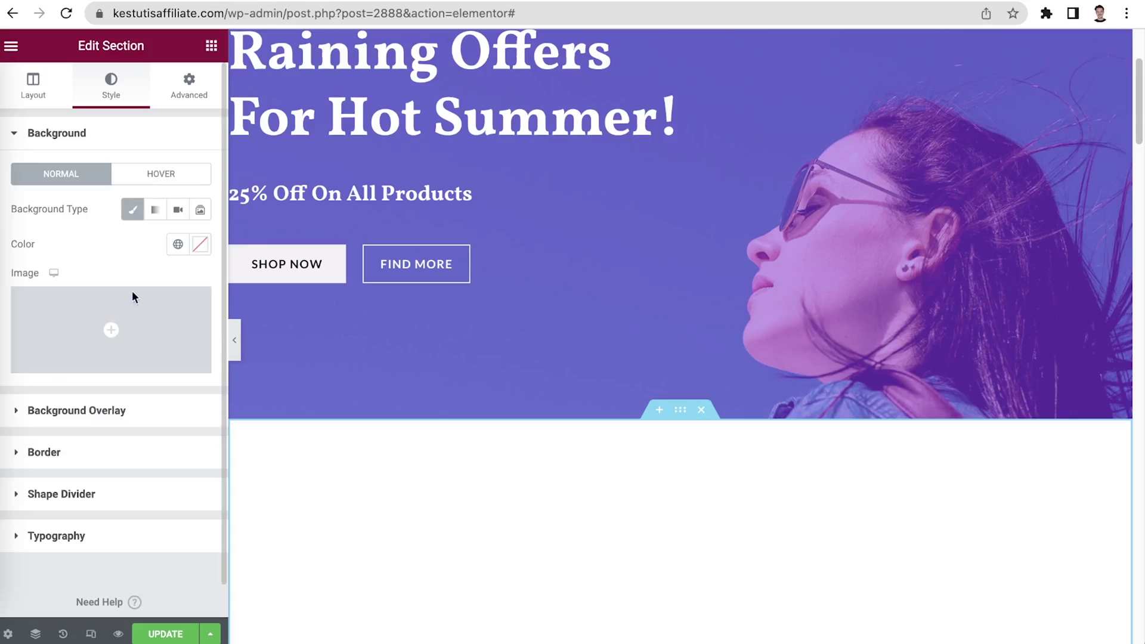
{"action": "left_click", "coordinate": [112, 365]}
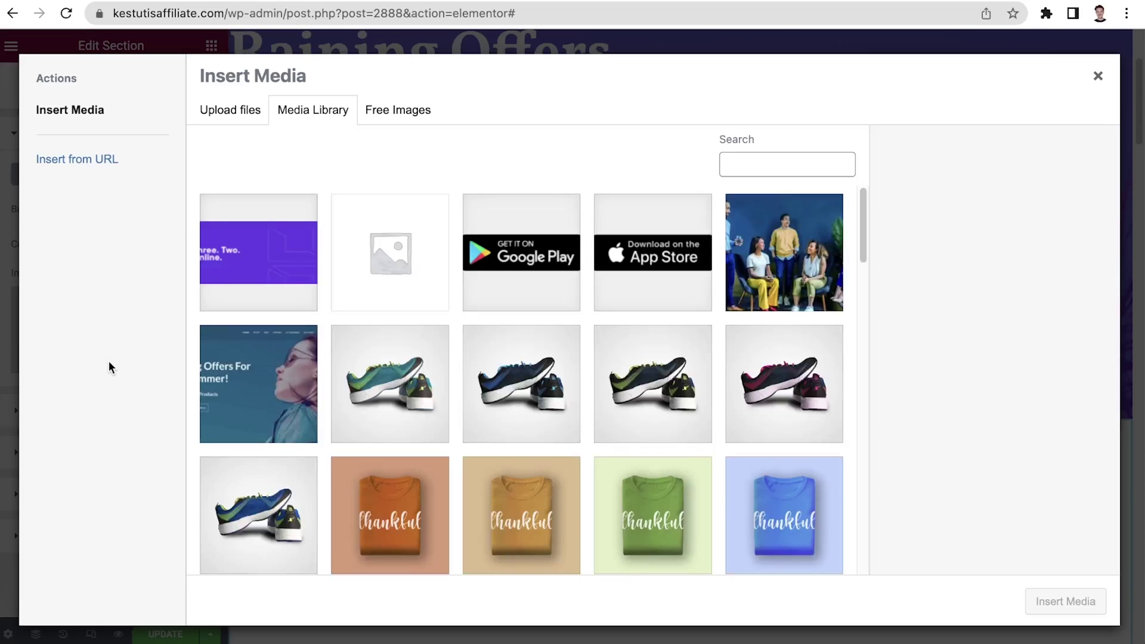
{"action": "left_click", "coordinate": [219, 273]}
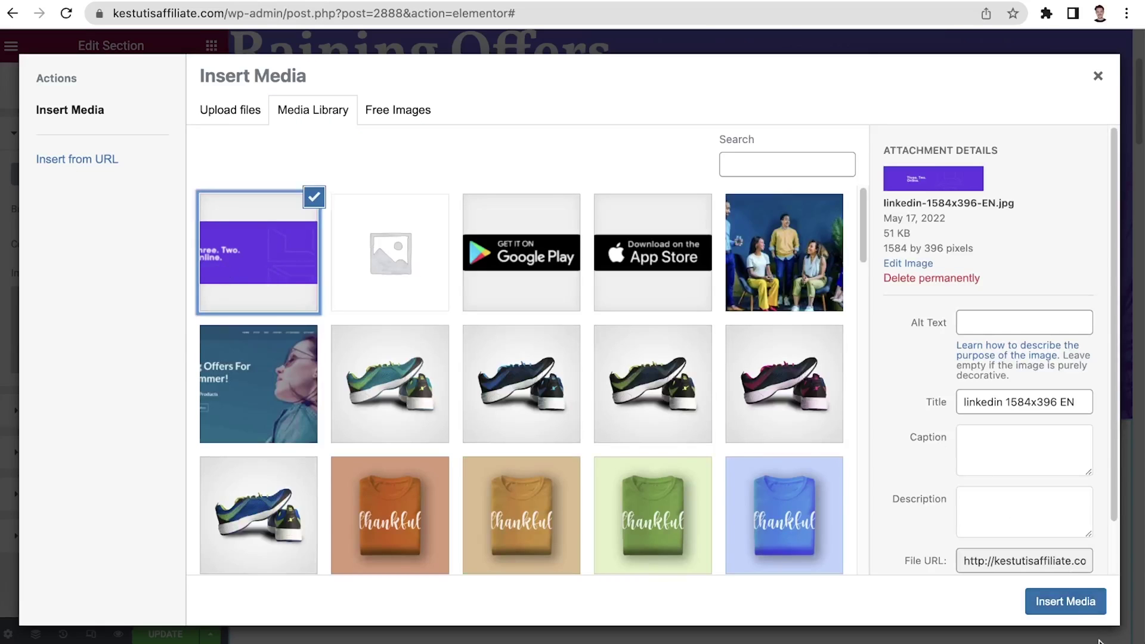
{"action": "left_click", "coordinate": [1081, 601]}
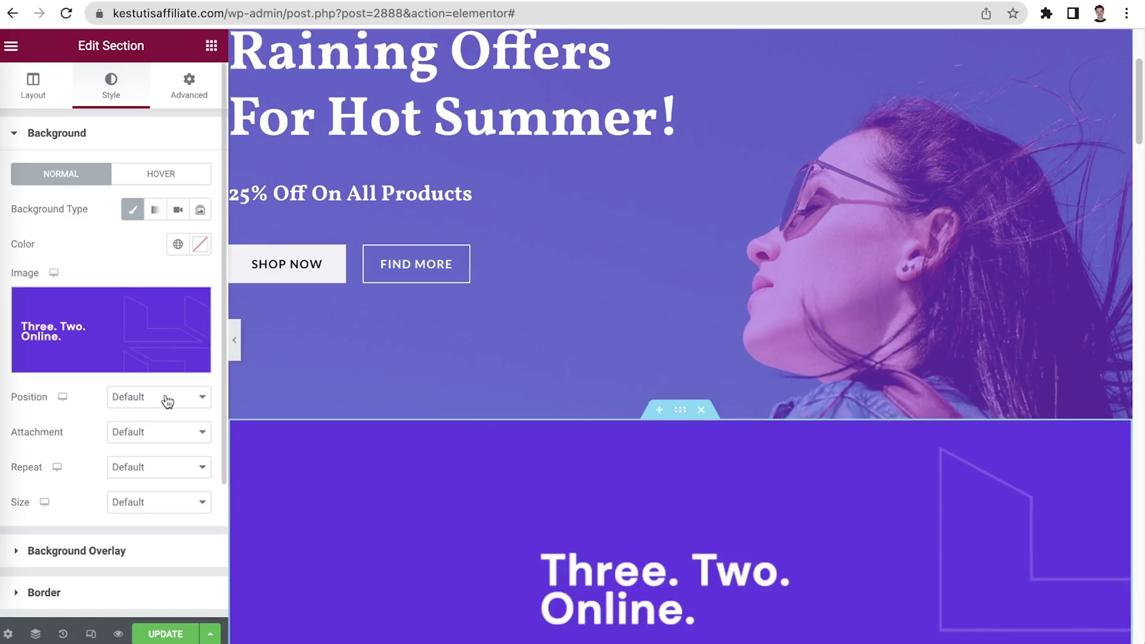
{"action": "left_click", "coordinate": [177, 477]}
{"action": "left_click", "coordinate": [149, 480]}
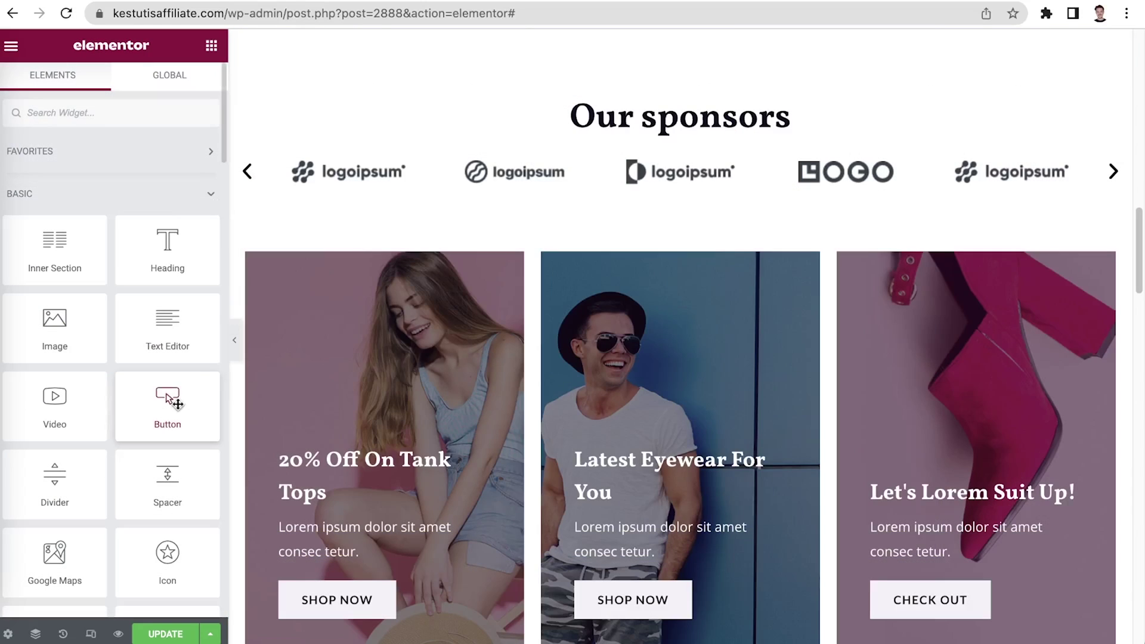
Place a centred CLICK HERE button under Our sponsors and open the tank tops image box for editing
{"action": "left_click_drag", "start_coordinate": [168, 406], "coordinate": [664, 160]}
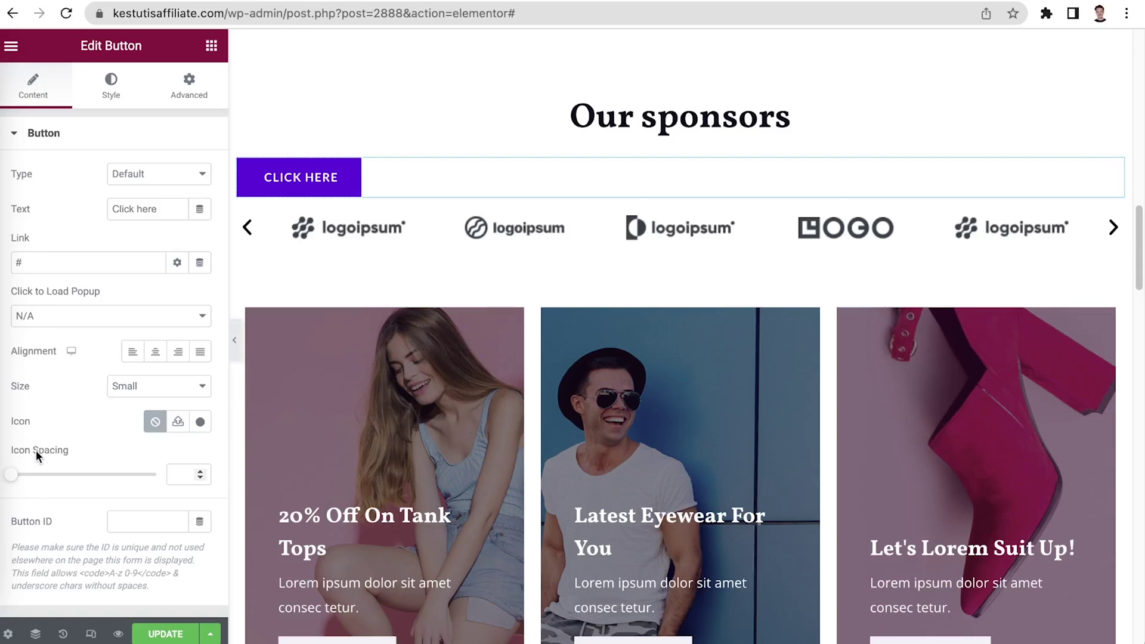
{"action": "left_click", "coordinate": [155, 351]}
{"action": "scroll", "coordinate": [411, 500], "scroll_direction": "down", "scroll_amount": 1}
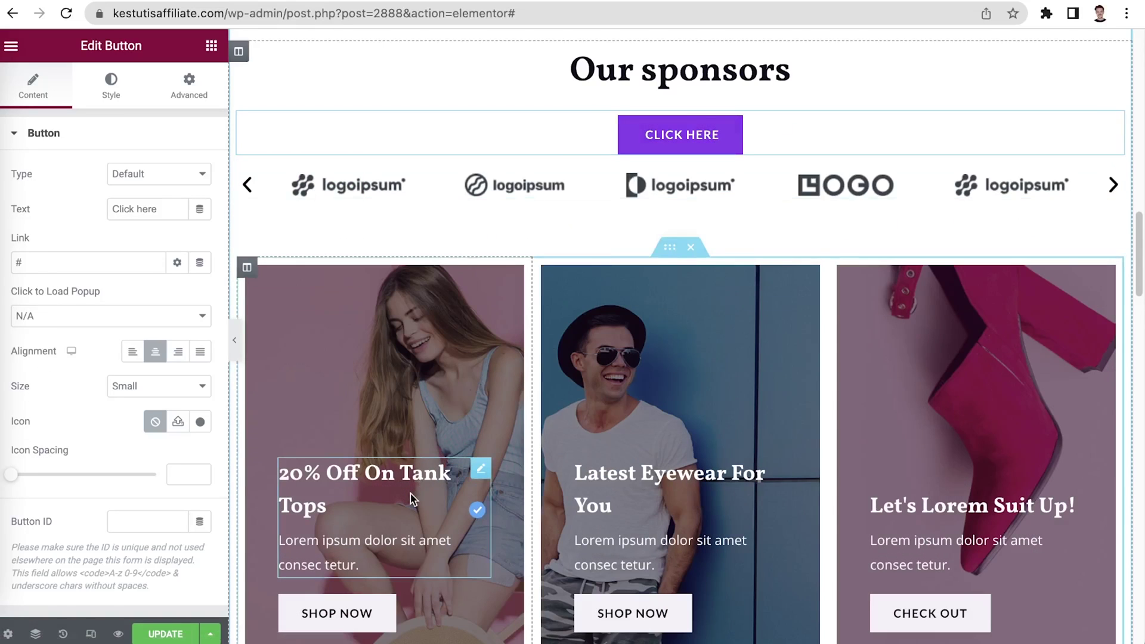
{"action": "right_click", "coordinate": [411, 494]}
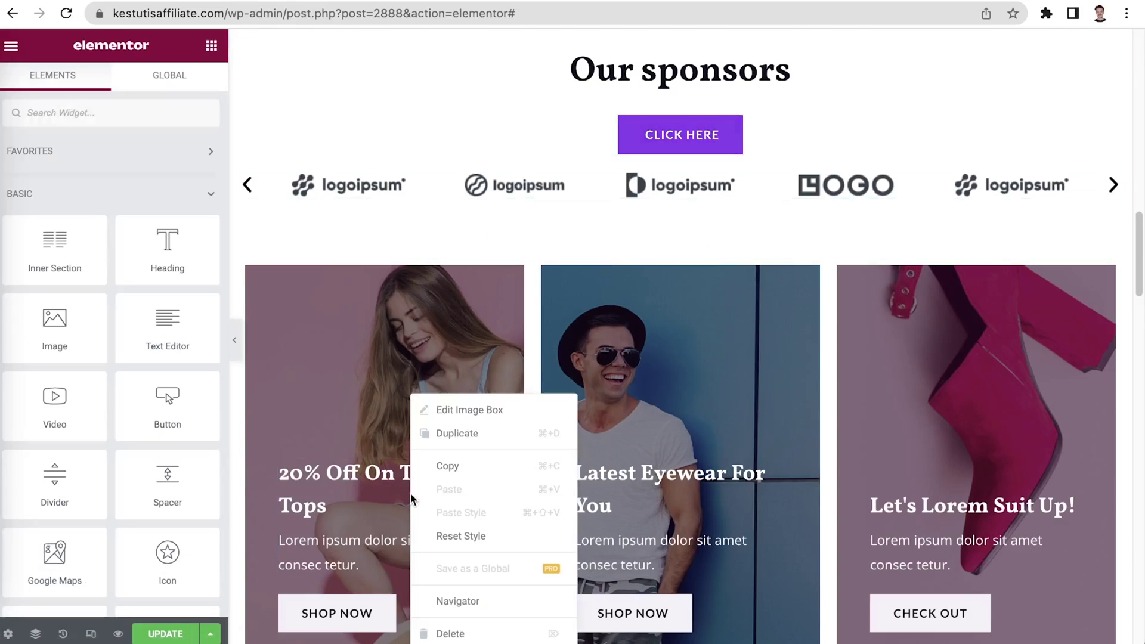
{"action": "left_click", "coordinate": [480, 411]}
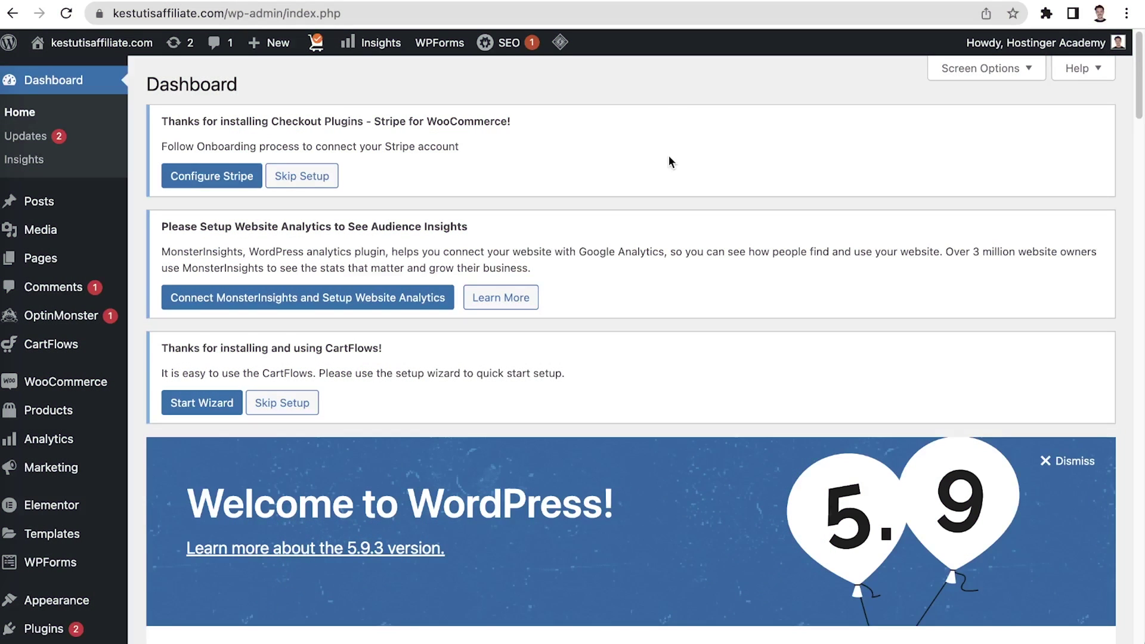
Create and publish a blank page titled 'New page', then view it
{"action": "mouse_move", "coordinate": [90, 258]}
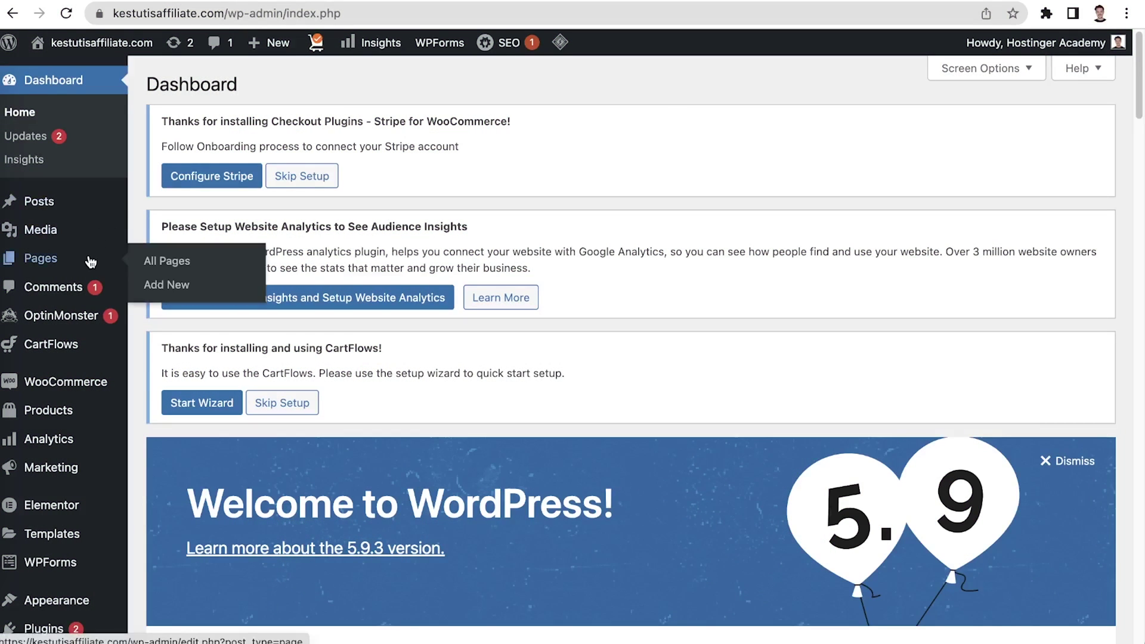
{"action": "left_click", "coordinate": [160, 261]}
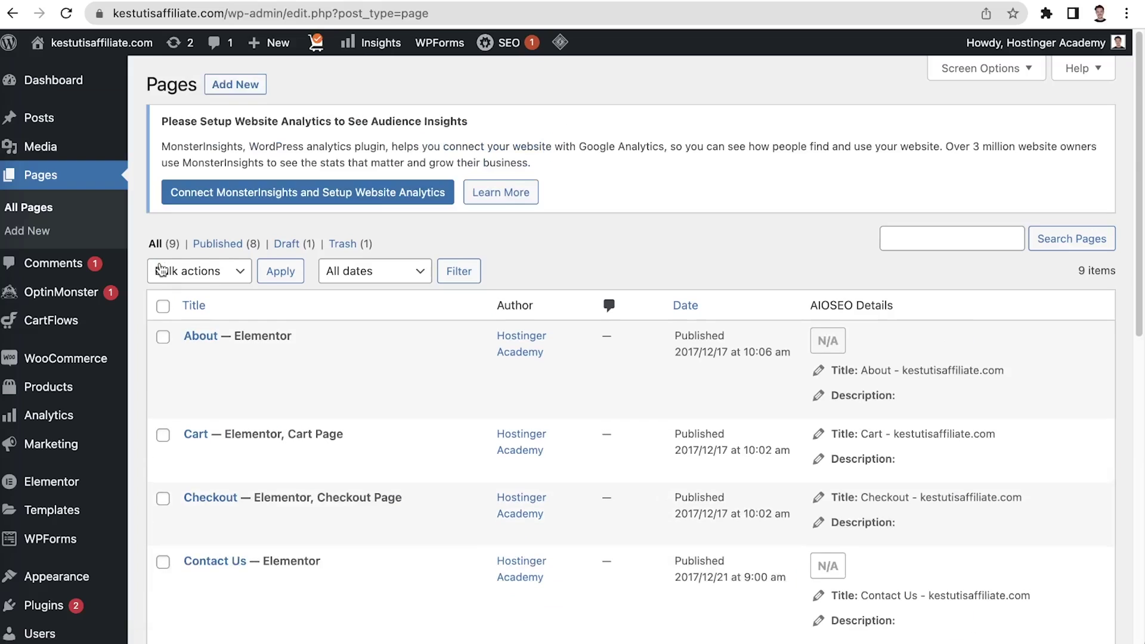
{"action": "left_click", "coordinate": [255, 89]}
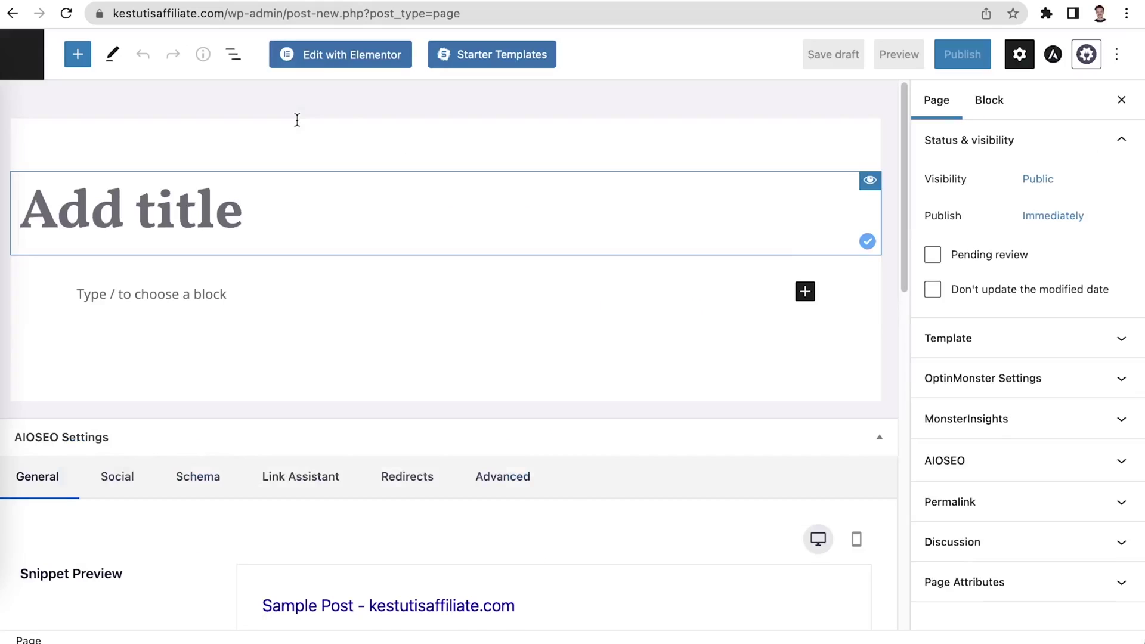
{"action": "type", "text": "New page"}
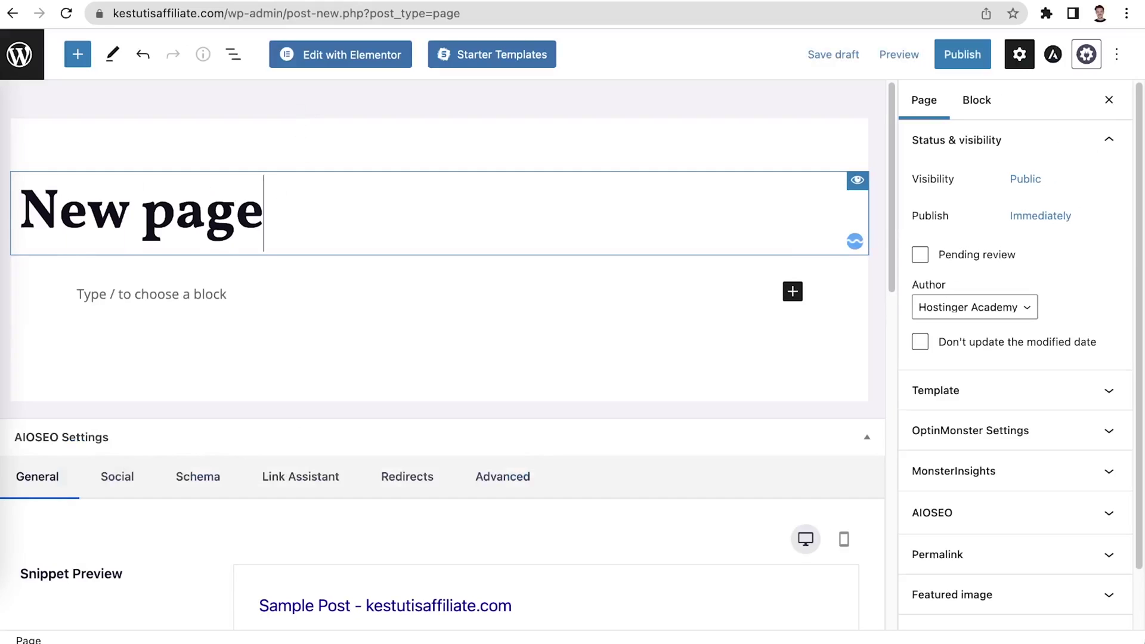
{"action": "left_click", "coordinate": [961, 54]}
{"action": "left_click", "coordinate": [956, 53]}
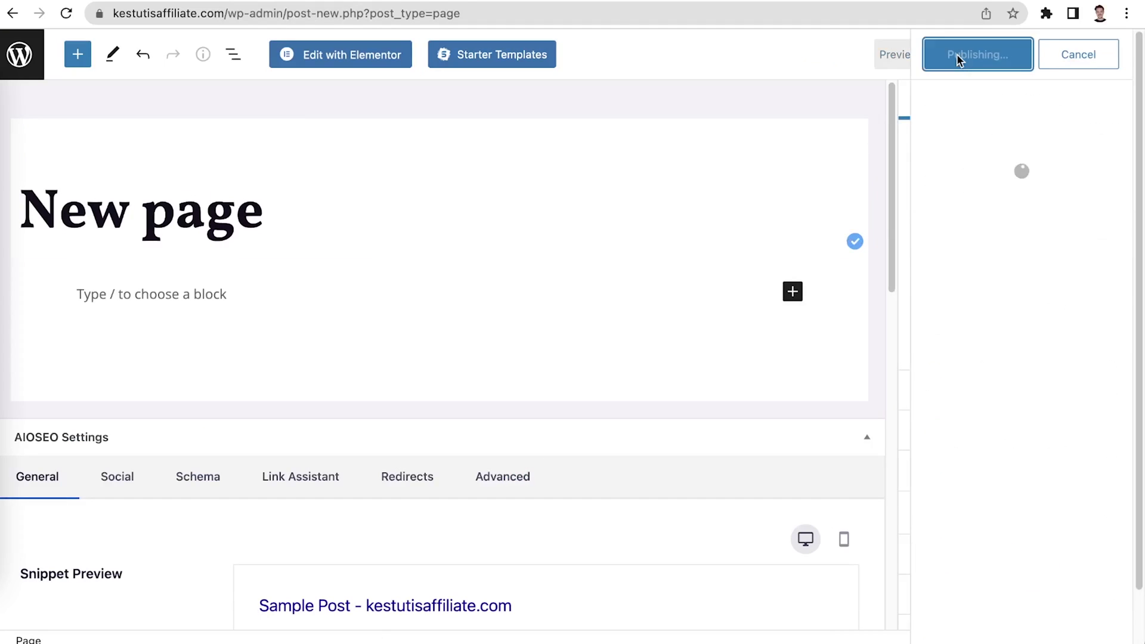
{"action": "left_click", "coordinate": [169, 597]}
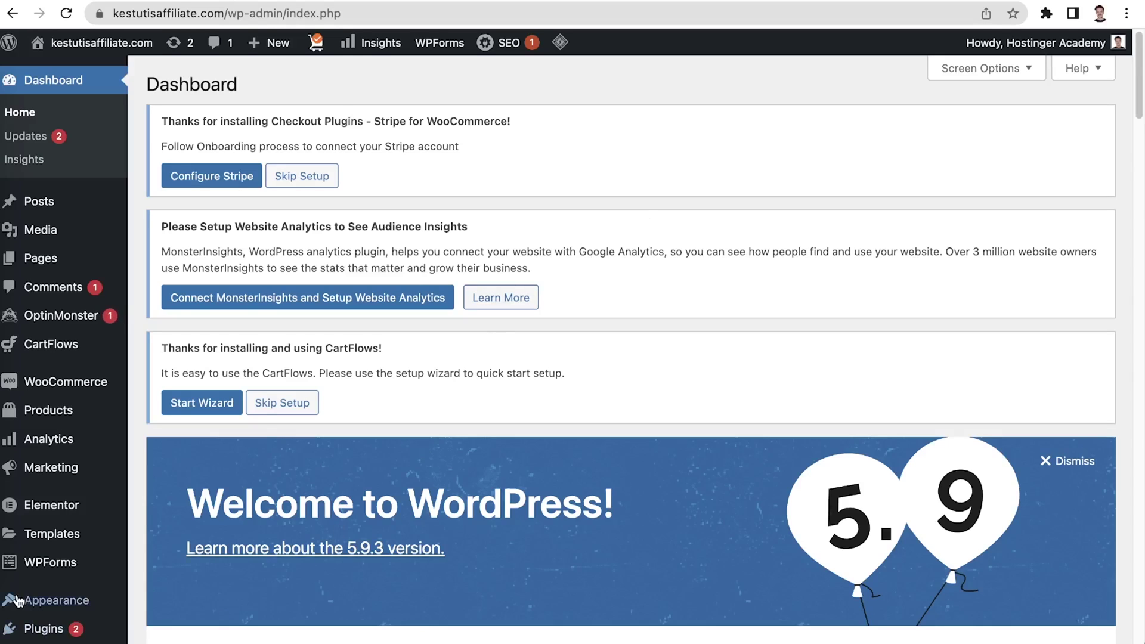
Add New page and Sample Page to the Main Menu
{"action": "mouse_move", "coordinate": [32, 602]}
{"action": "left_click", "coordinate": [192, 505]}
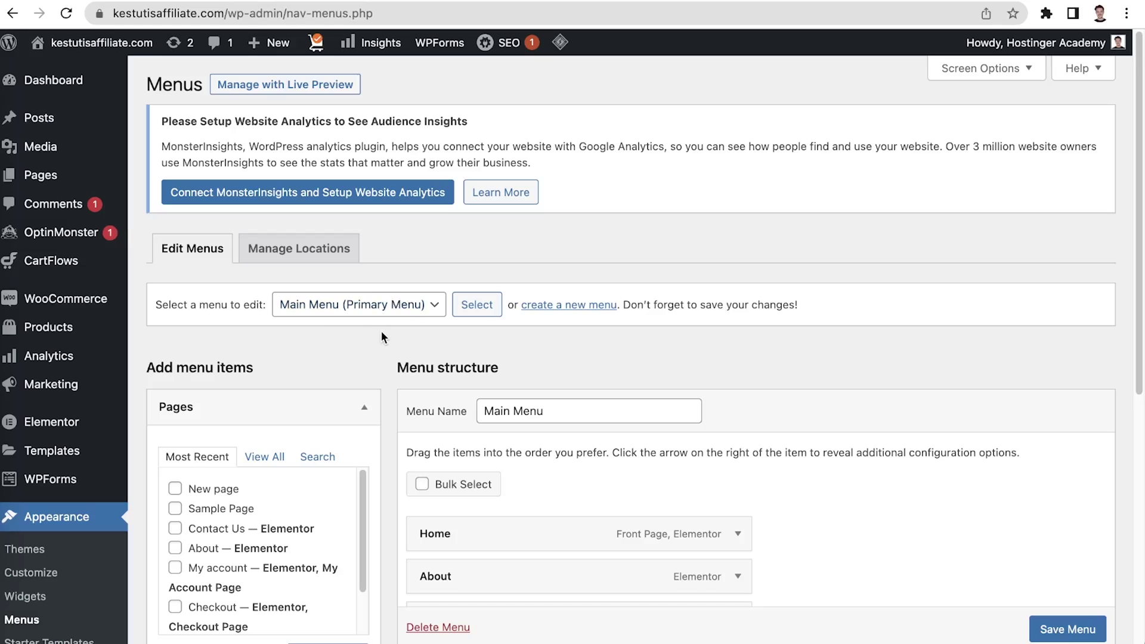
{"action": "left_click", "coordinate": [486, 307]}
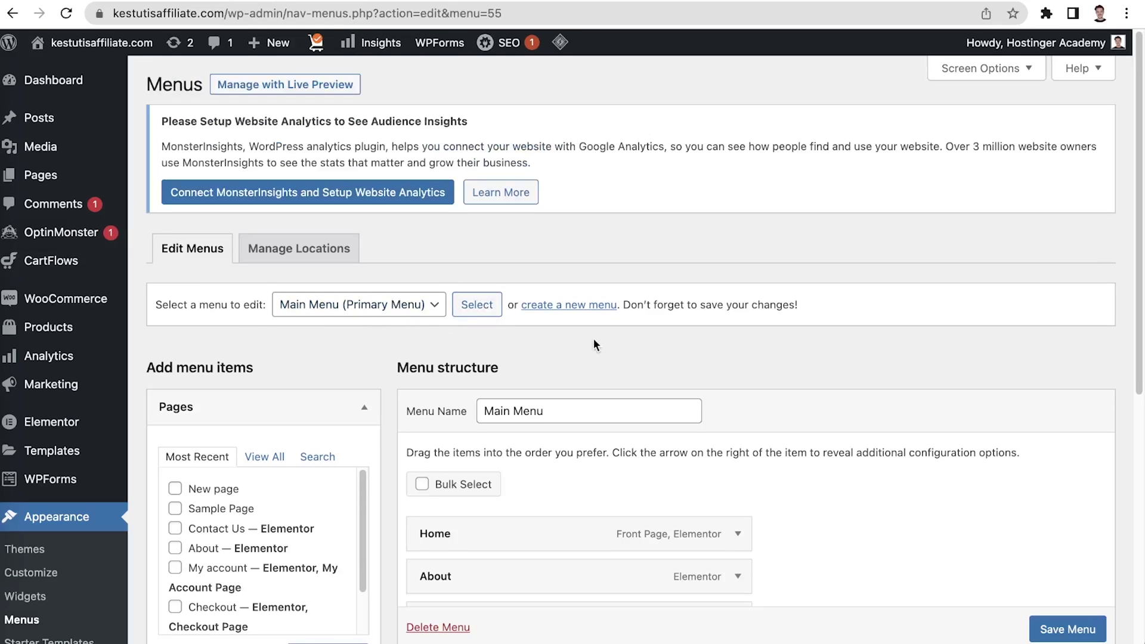
{"action": "scroll", "coordinate": [632, 344], "scroll_direction": "down", "scroll_amount": 3}
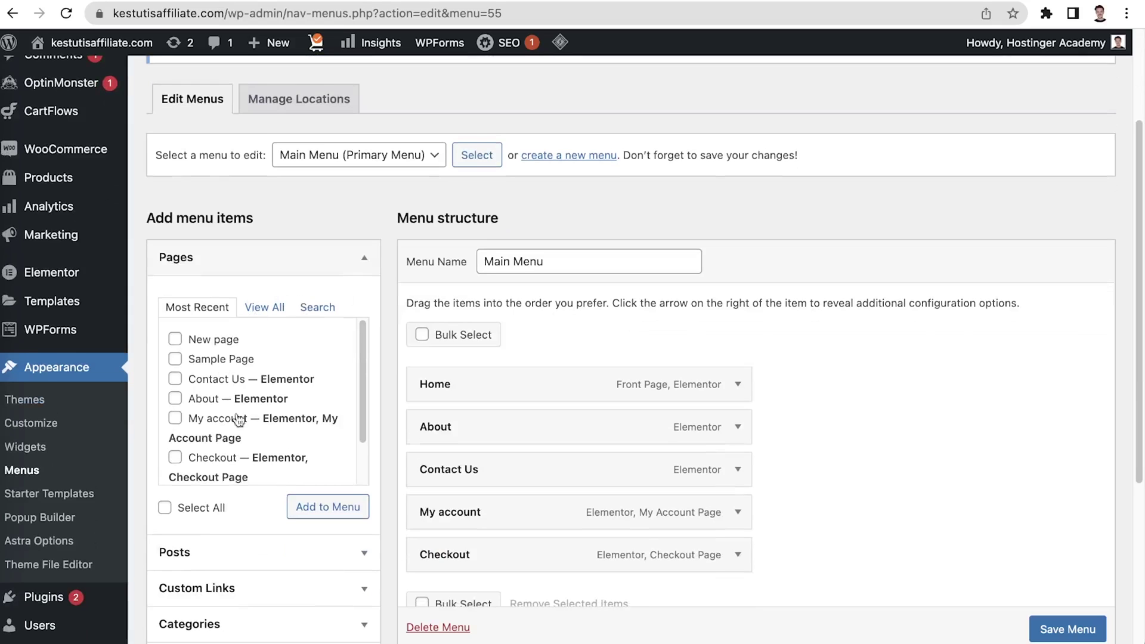
{"action": "left_click", "coordinate": [226, 341]}
{"action": "left_click", "coordinate": [242, 361]}
{"action": "left_click", "coordinate": [332, 507]}
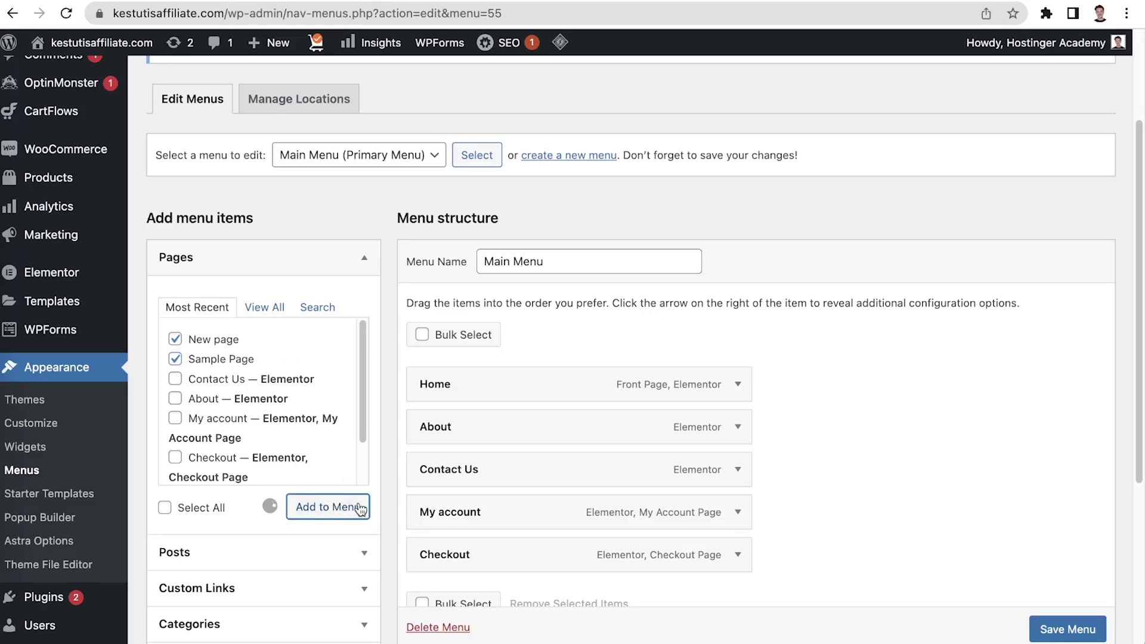
Nest New page as a sub item under Home and save the Main Menu
{"action": "scroll", "coordinate": [851, 454], "scroll_direction": "down", "scroll_amount": 1}
{"action": "scroll", "coordinate": [849, 456], "scroll_direction": "down", "scroll_amount": 1}
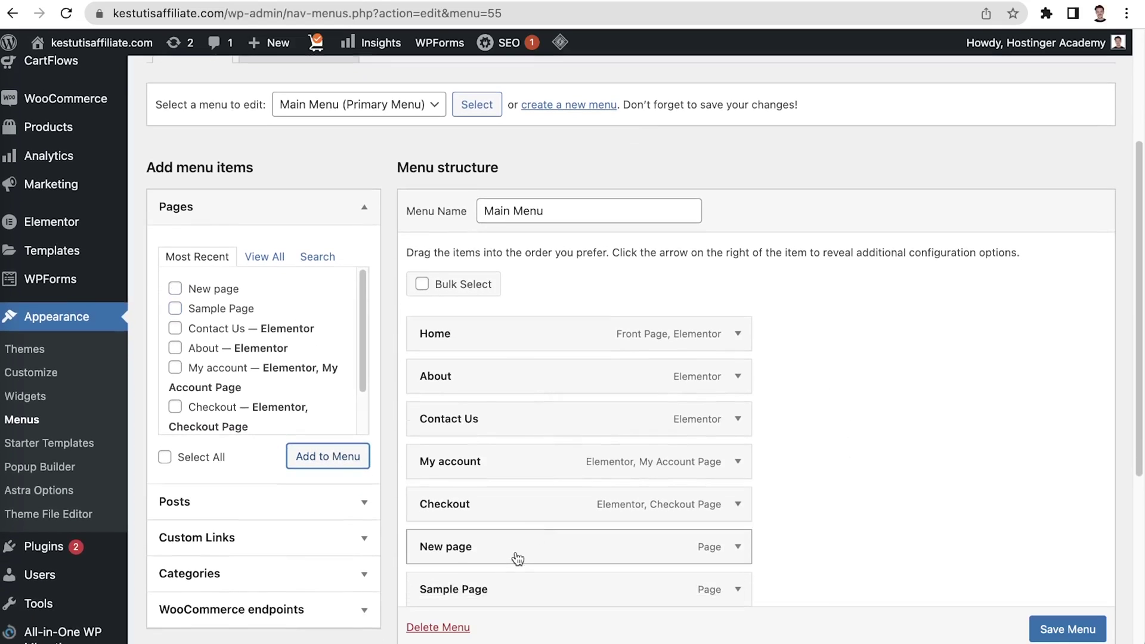
{"action": "left_click_drag", "start_coordinate": [513, 554], "coordinate": [602, 368]}
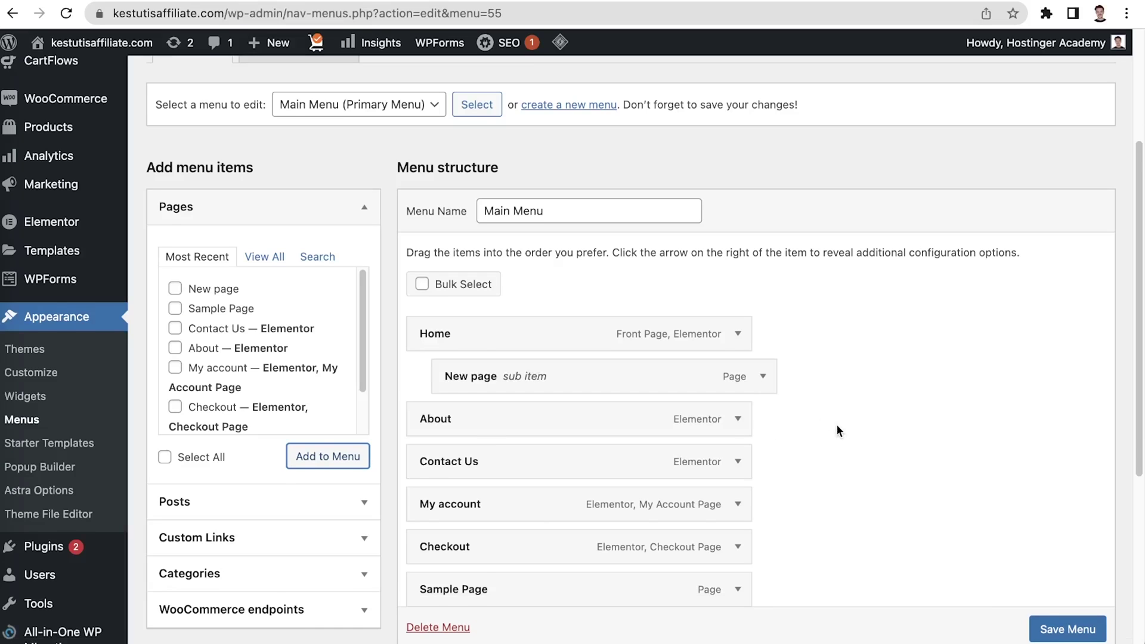
{"action": "scroll", "coordinate": [837, 429], "scroll_direction": "down", "scroll_amount": 1}
{"action": "left_click", "coordinate": [1067, 628]}
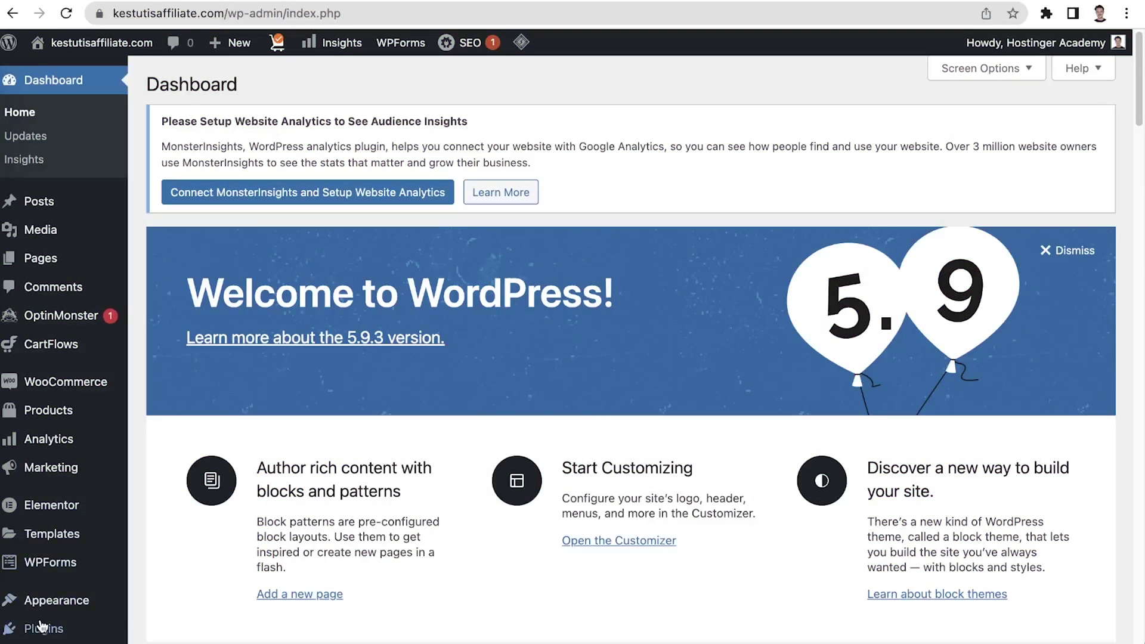
Search the plugin directory for 'Pretty links' and install the Pretty Links plugin
{"action": "mouse_move", "coordinate": [42, 626]}
{"action": "left_click", "coordinate": [167, 577]}
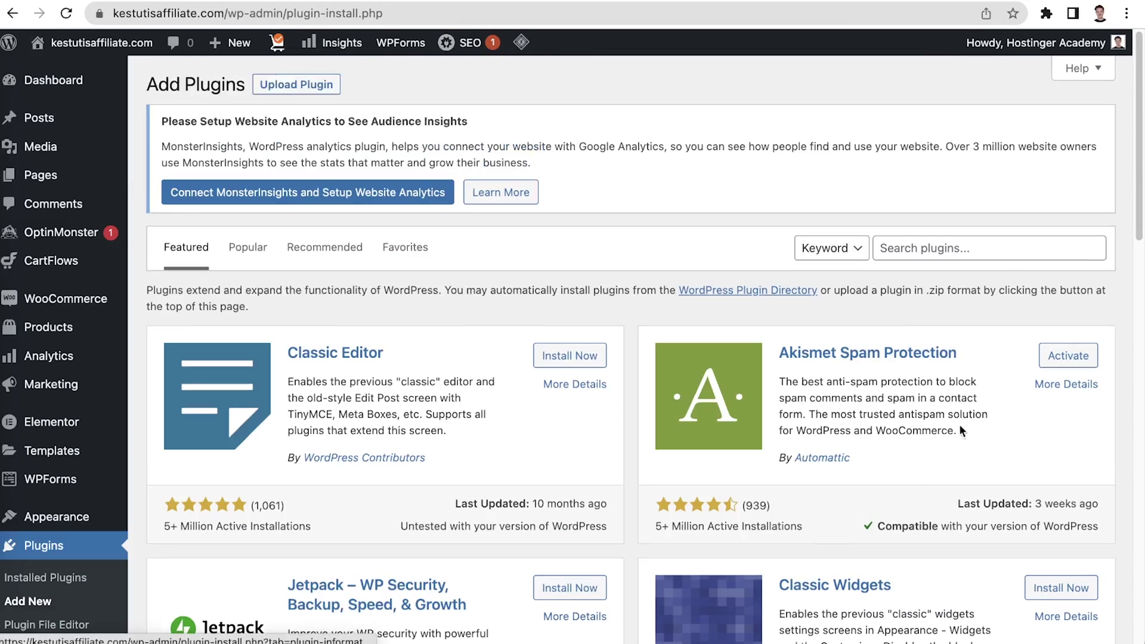
{"action": "left_click", "coordinate": [981, 248]}
{"action": "type", "text": "Pretty links"}
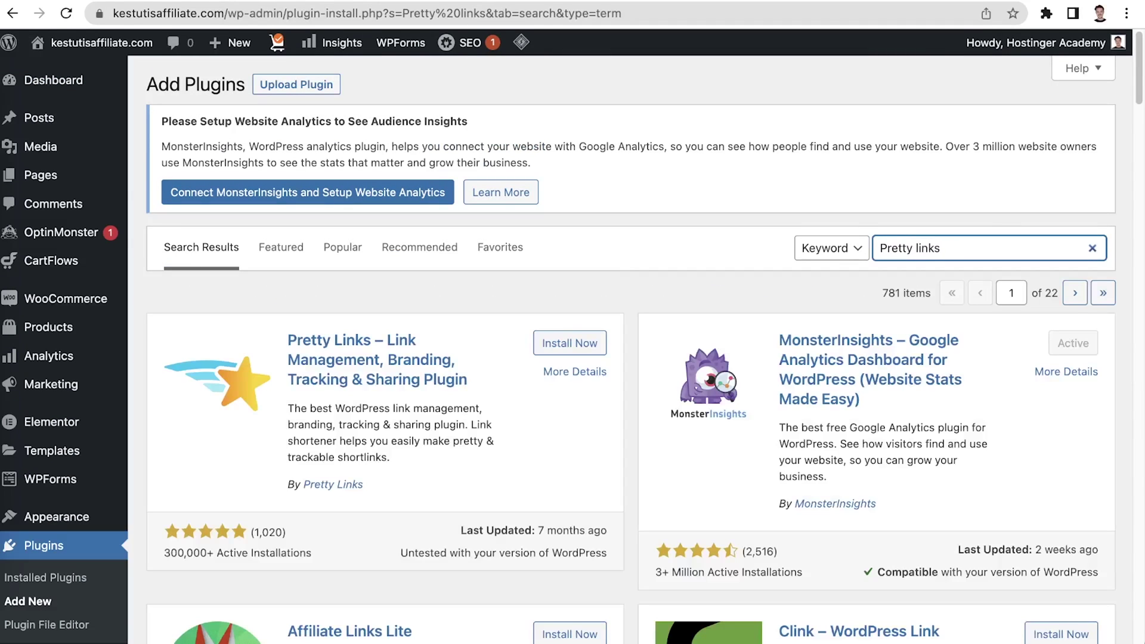
{"action": "left_click", "coordinate": [591, 343]}
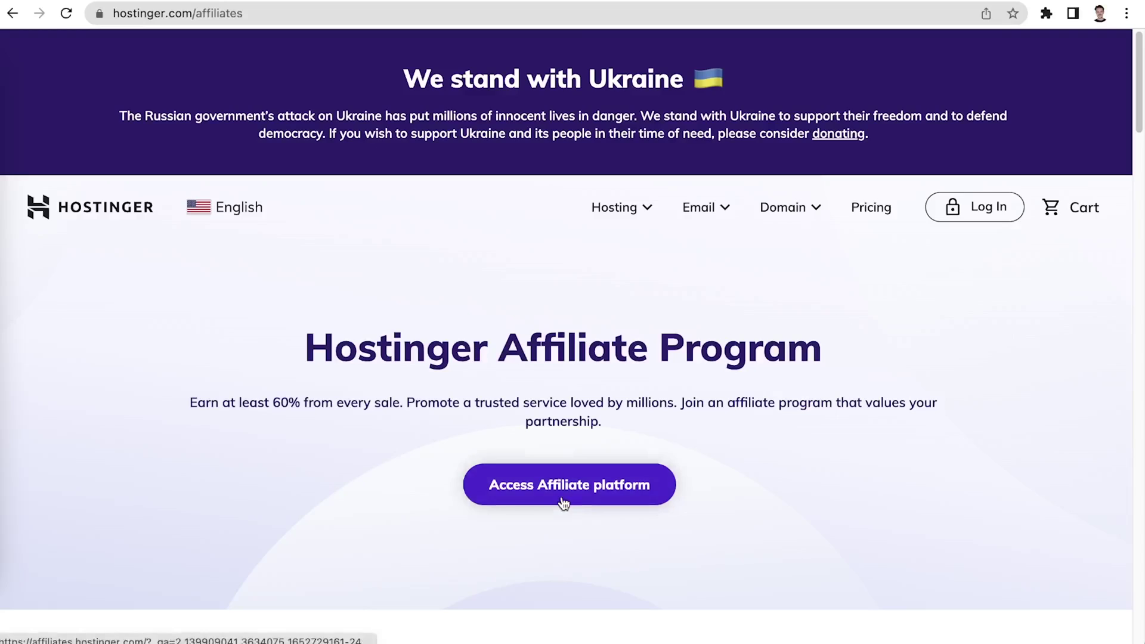
Open the Hostinger affiliate platform and go to its Partner Sign Up form
{"action": "left_click", "coordinate": [560, 495]}
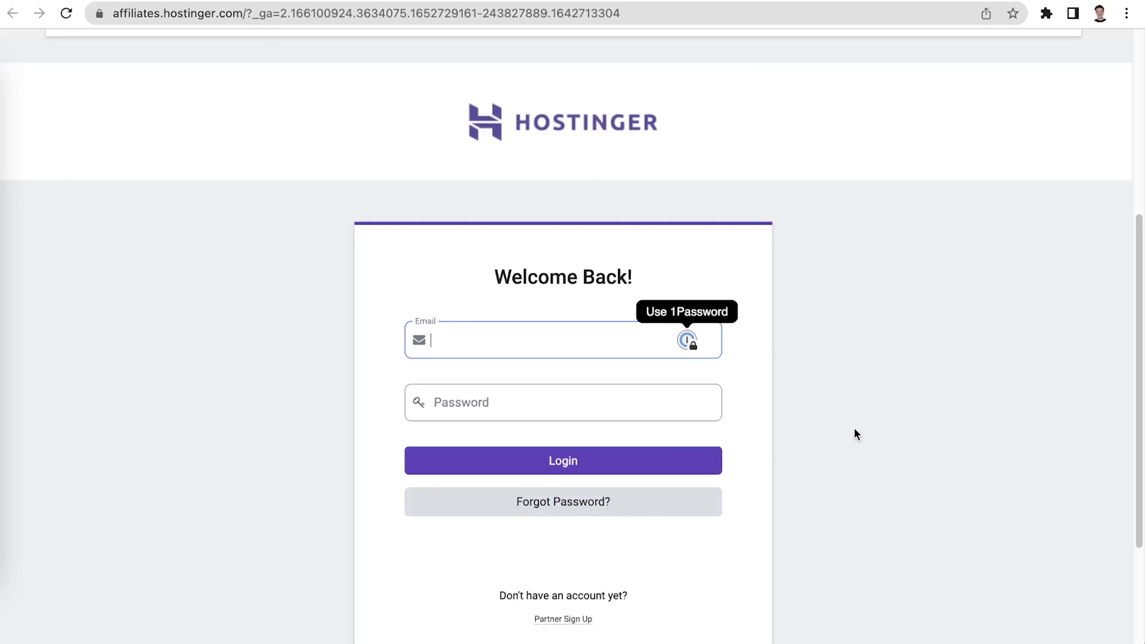
{"action": "scroll", "coordinate": [854, 434], "scroll_direction": "down", "scroll_amount": 2}
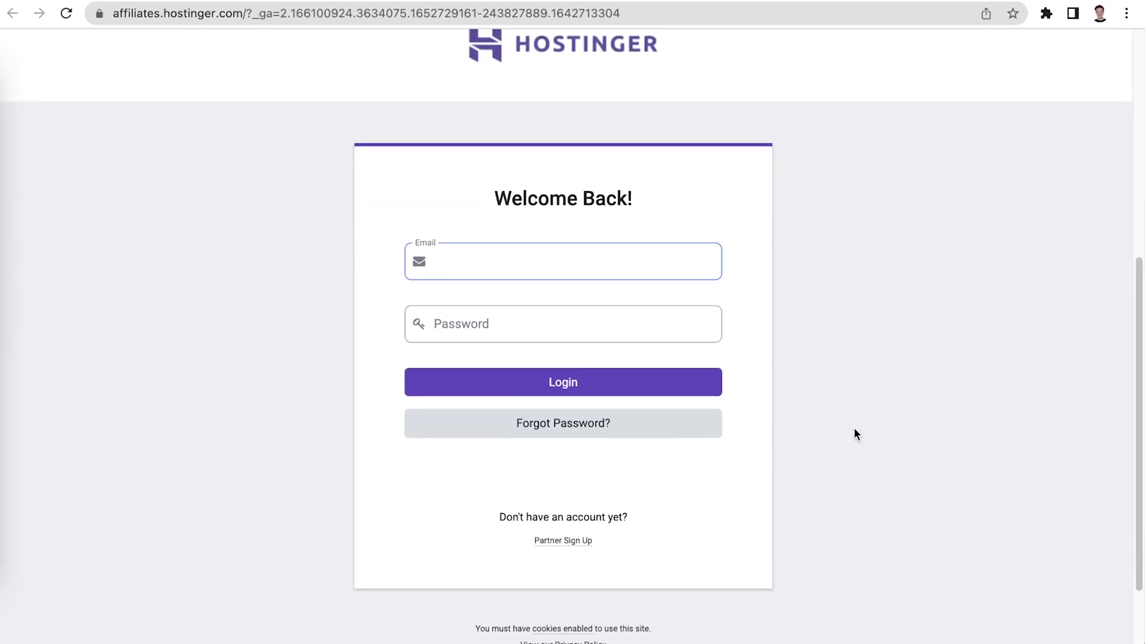
{"action": "left_click", "coordinate": [553, 541]}
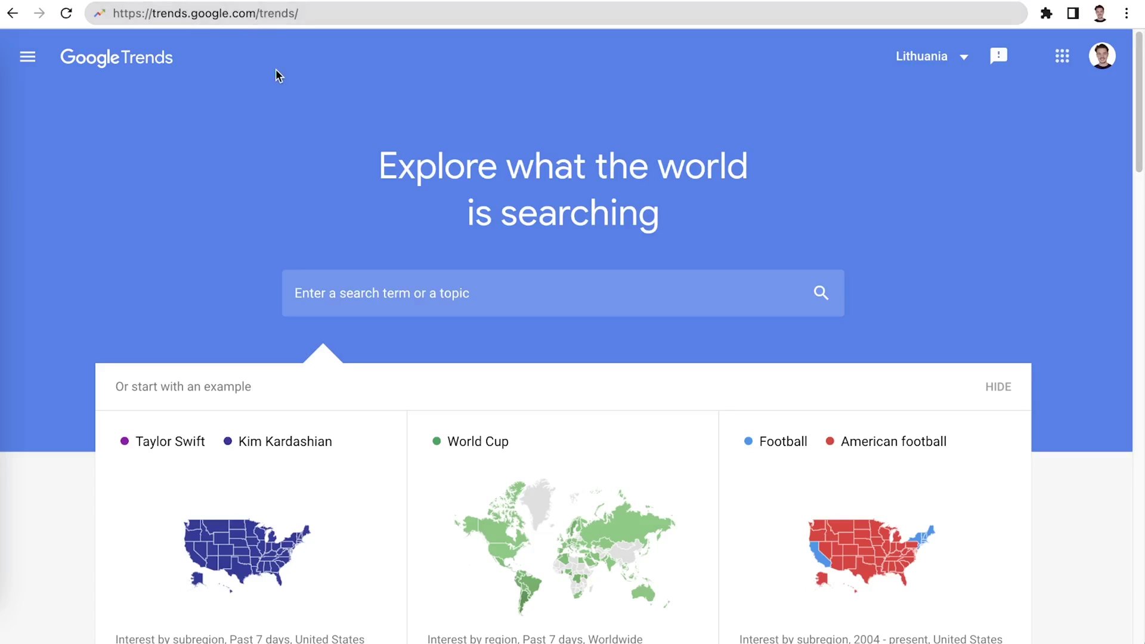
Search Google Trends for 'web hosting' and look over its interest-over-time results
{"action": "left_click", "coordinate": [370, 289]}
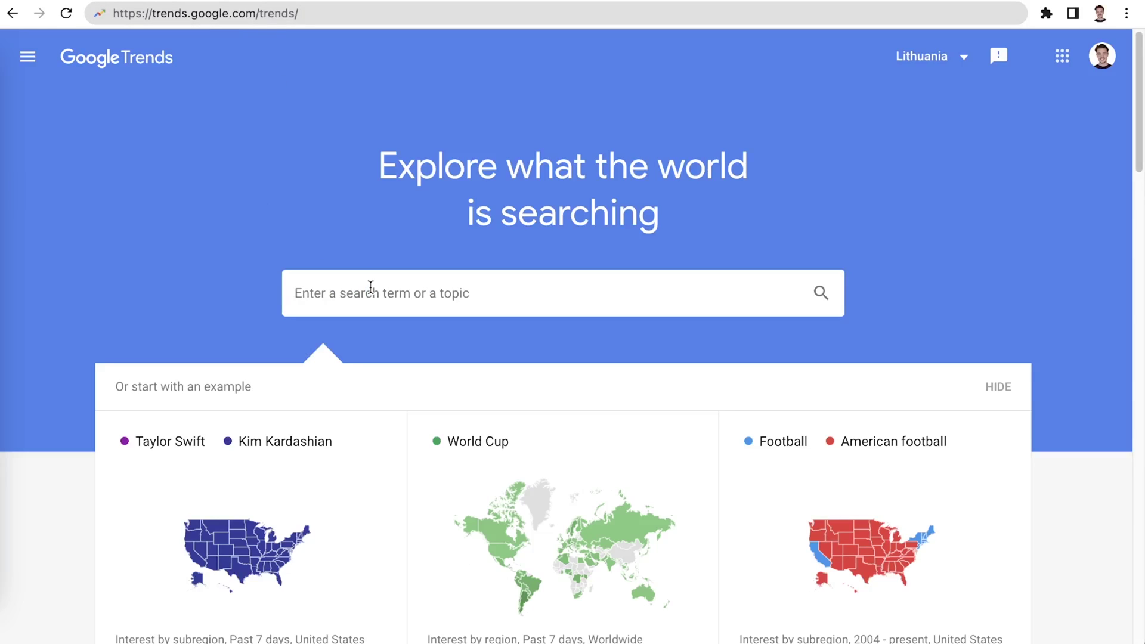
{"action": "type", "text": "web hosting"}
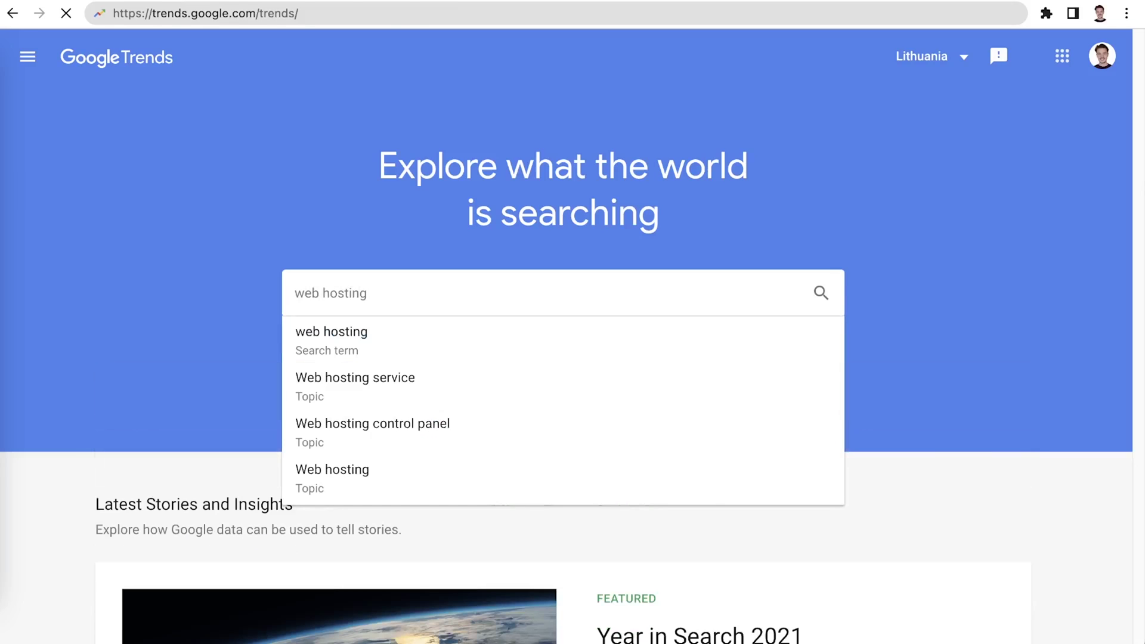
{"action": "key", "text": "Return"}
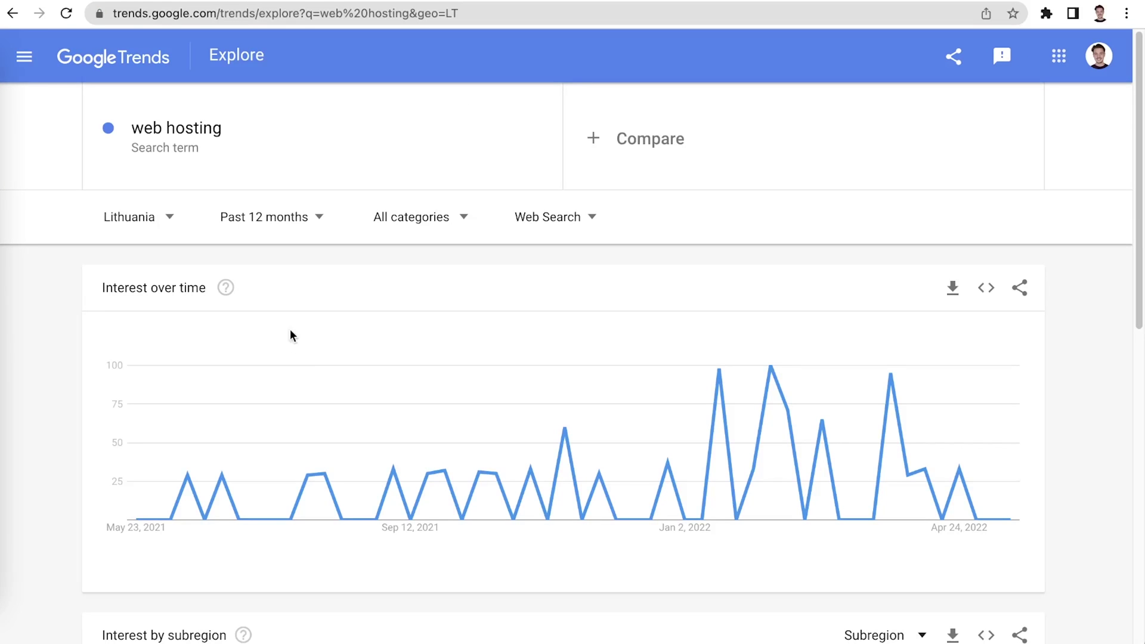
{"action": "scroll", "coordinate": [290, 346], "scroll_direction": "down", "scroll_amount": 1}
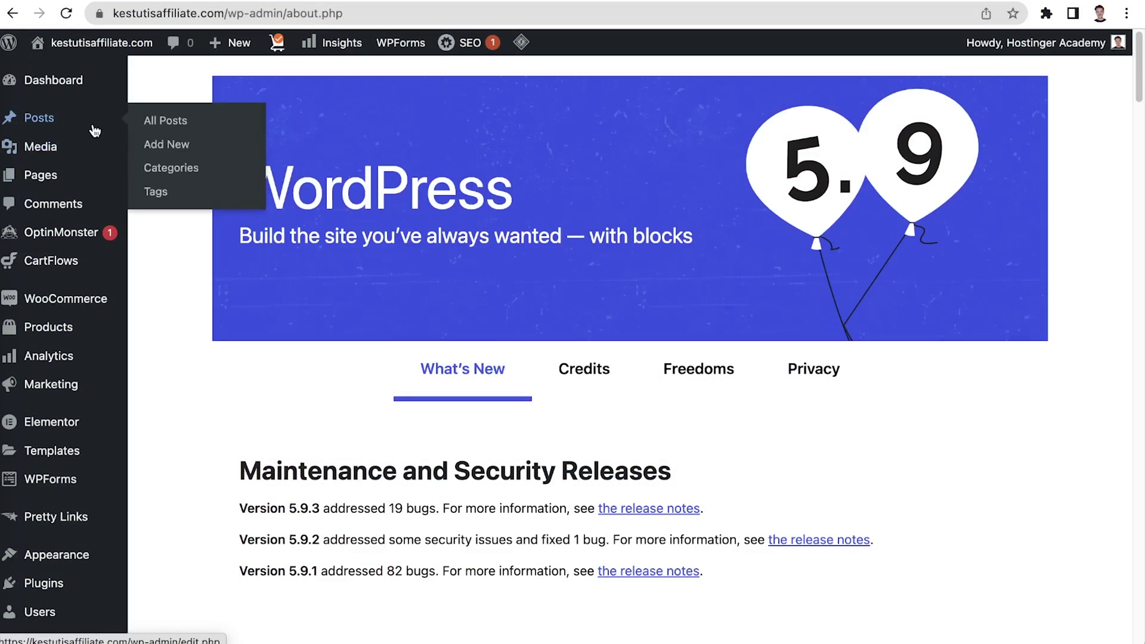
Start a new post titled 'Focus keyword goes here' with the heading 'Focus keyword in the heading'
{"action": "left_click", "coordinate": [154, 120]}
{"action": "left_click", "coordinate": [220, 89]}
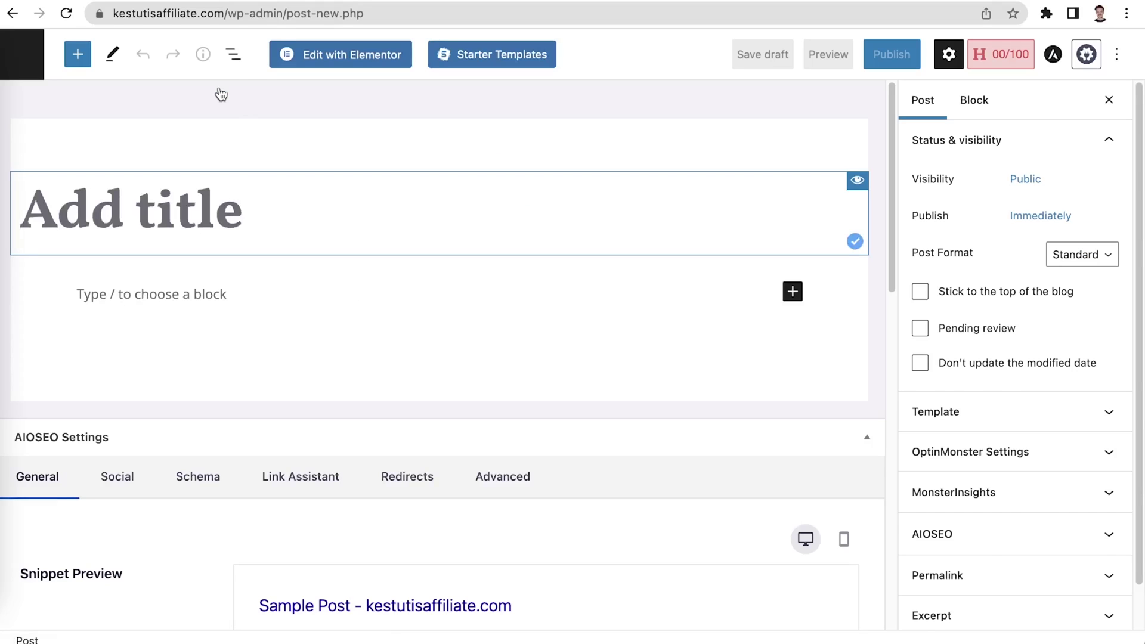
{"action": "type", "text": "Foc"}
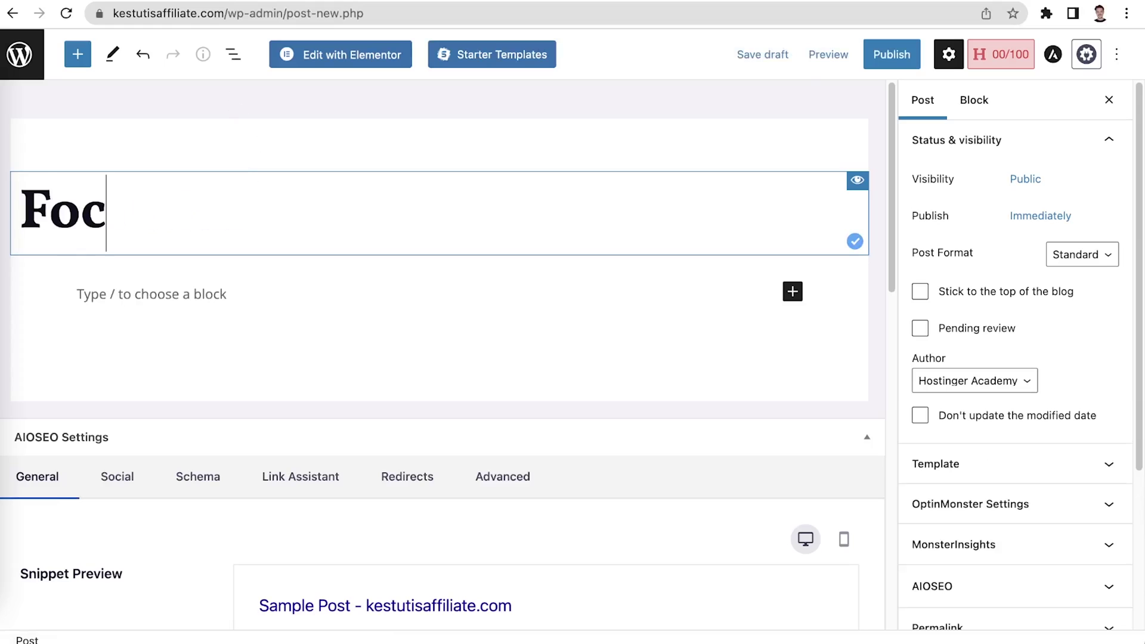
{"action": "type", "text": "us keyword goes here"}
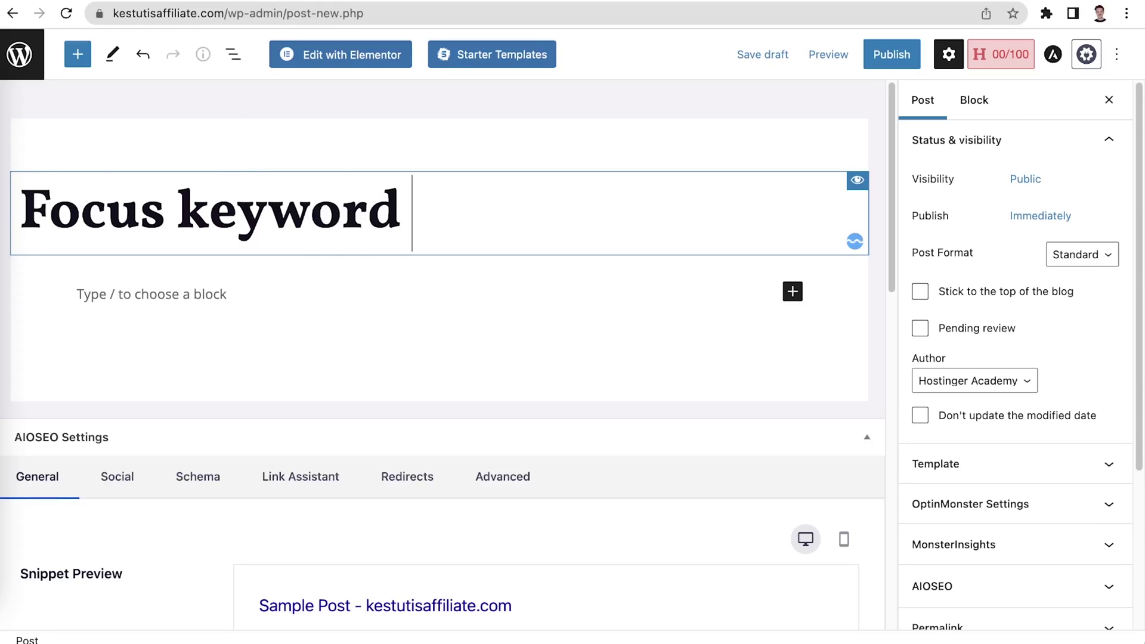
{"action": "left_click", "coordinate": [806, 296]}
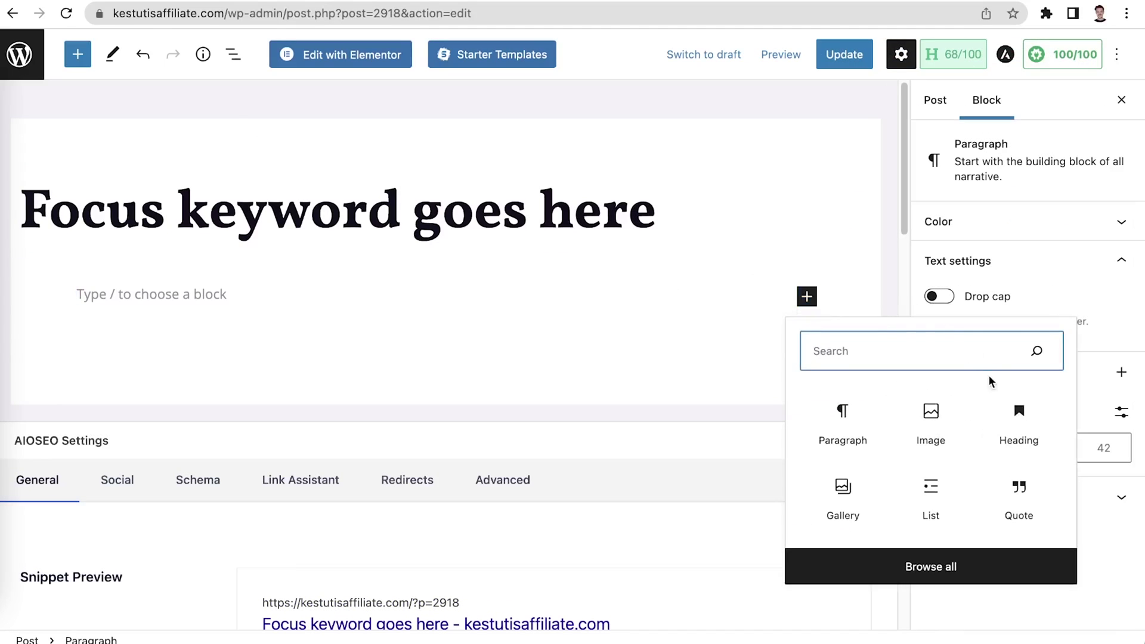
{"action": "left_click", "coordinate": [1013, 410]}
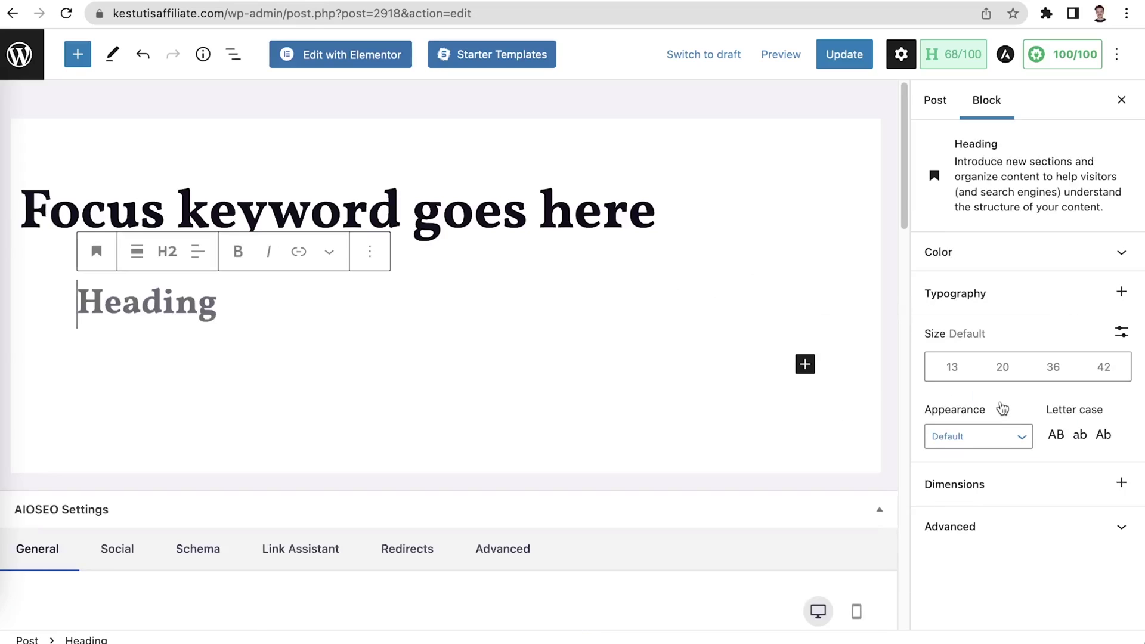
{"action": "type", "text": "F"}
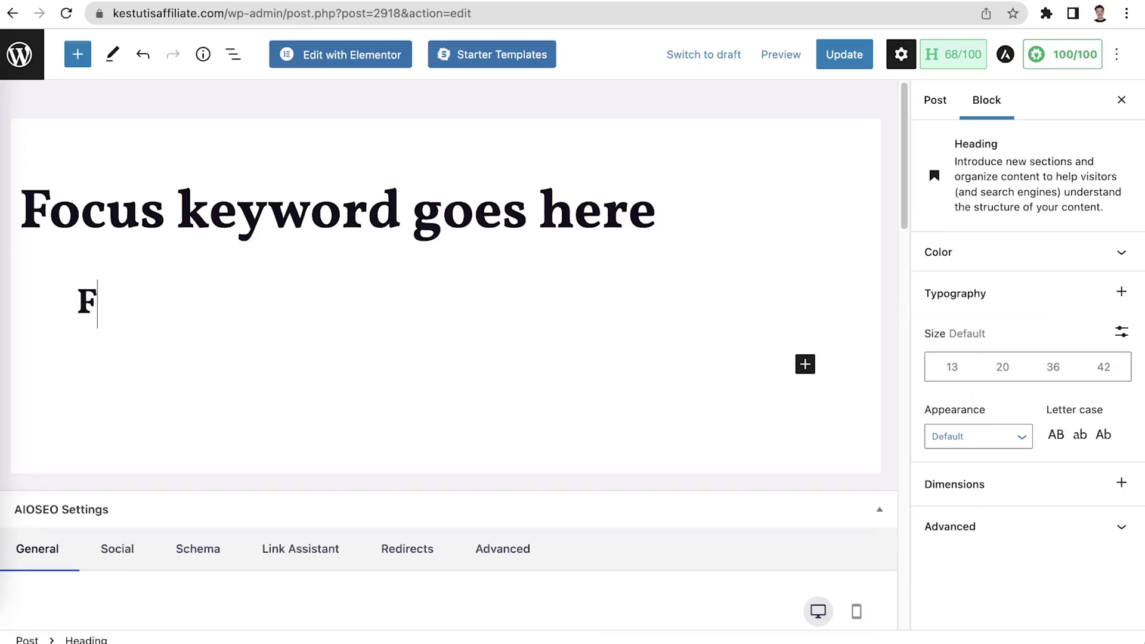
{"action": "type", "text": "ocus keyword in the heading"}
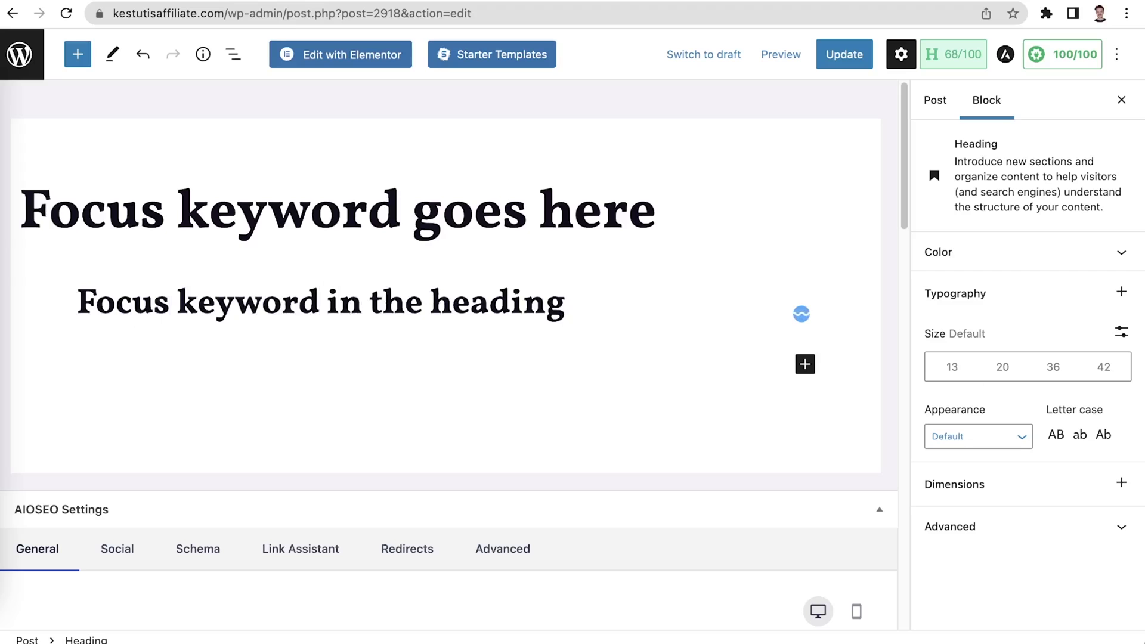
{"action": "left_click", "coordinate": [563, 430]}
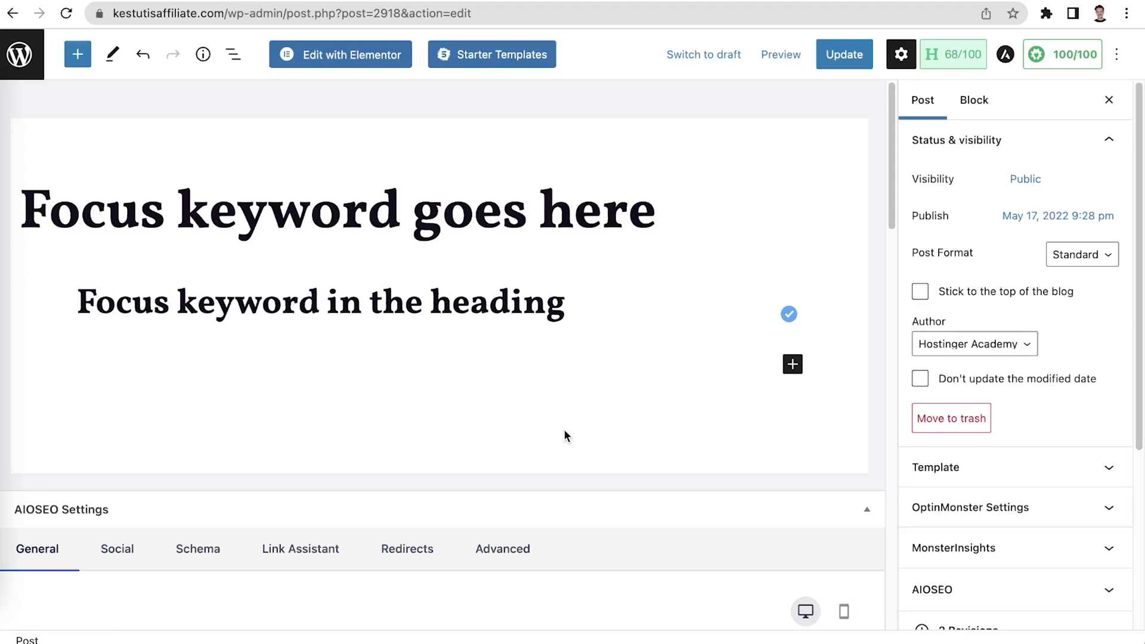
{"action": "left_click", "coordinate": [792, 364]}
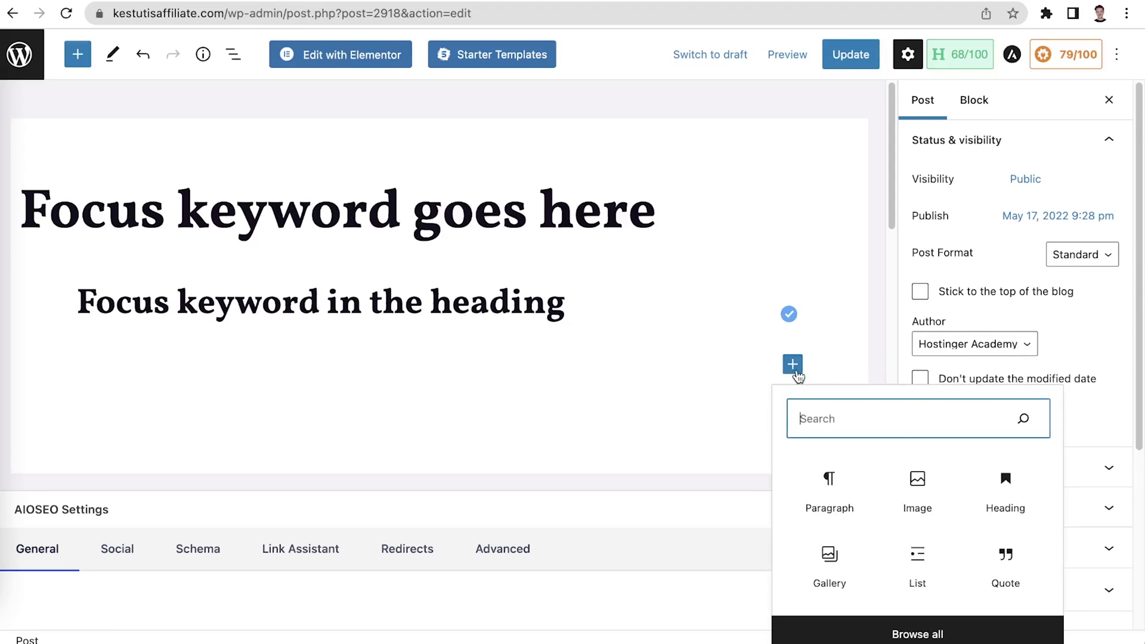
Insert the purple Three. Two. Online. banner image below the post's heading
{"action": "left_click", "coordinate": [917, 483]}
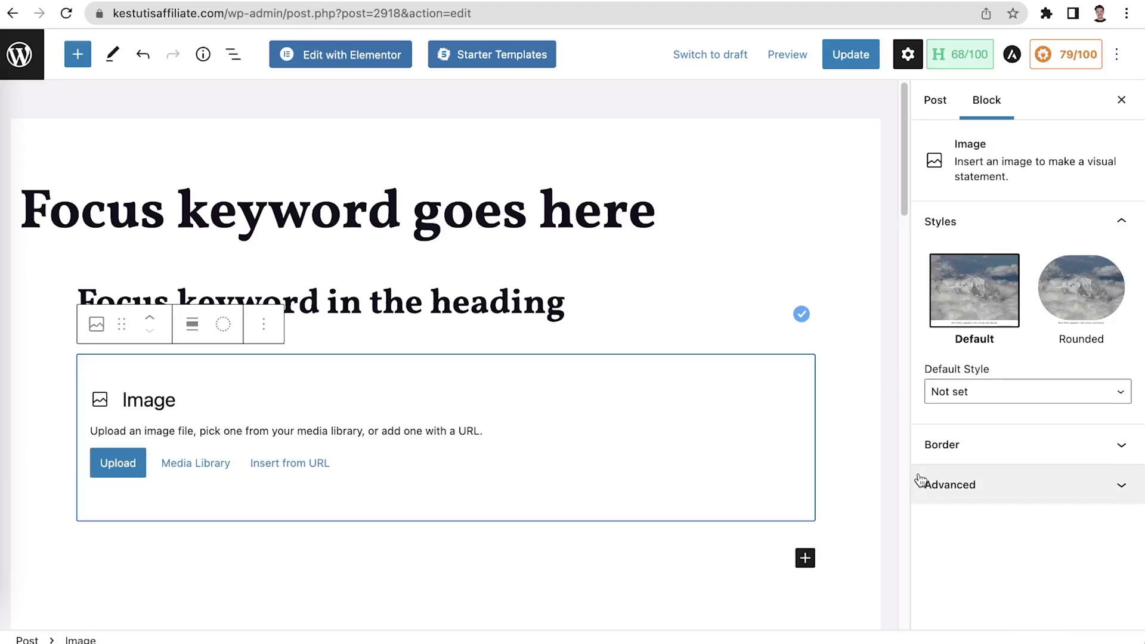
{"action": "left_click", "coordinate": [221, 462]}
{"action": "left_click", "coordinate": [54, 110]}
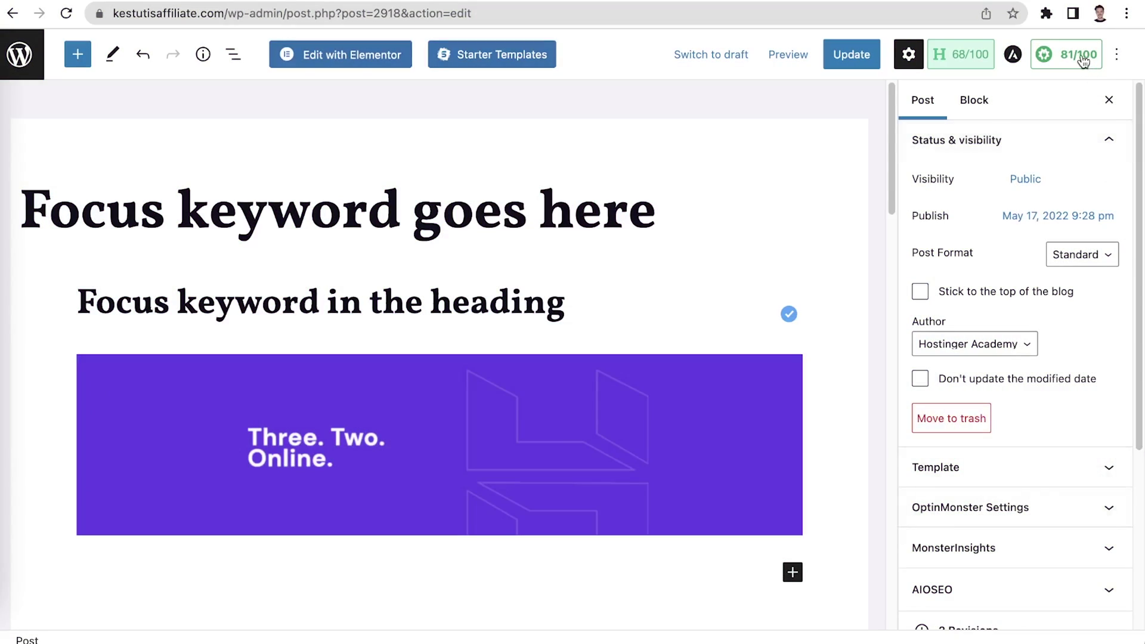
Set the post's AIOSEO focus keyphrase to 'Focus keyword' and review the analysis checklist
{"action": "left_click", "coordinate": [1082, 58]}
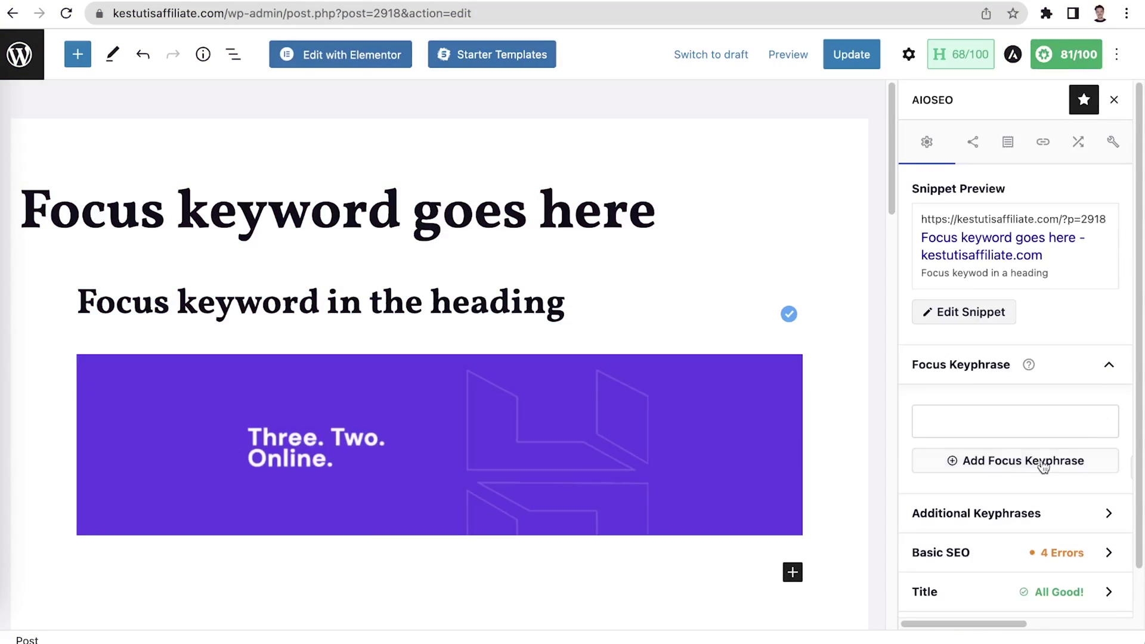
{"action": "type", "text": "Focus keyword"}
{"action": "left_click", "coordinate": [1017, 463]}
{"action": "scroll", "coordinate": [1017, 463], "scroll_direction": "down", "scroll_amount": 5}
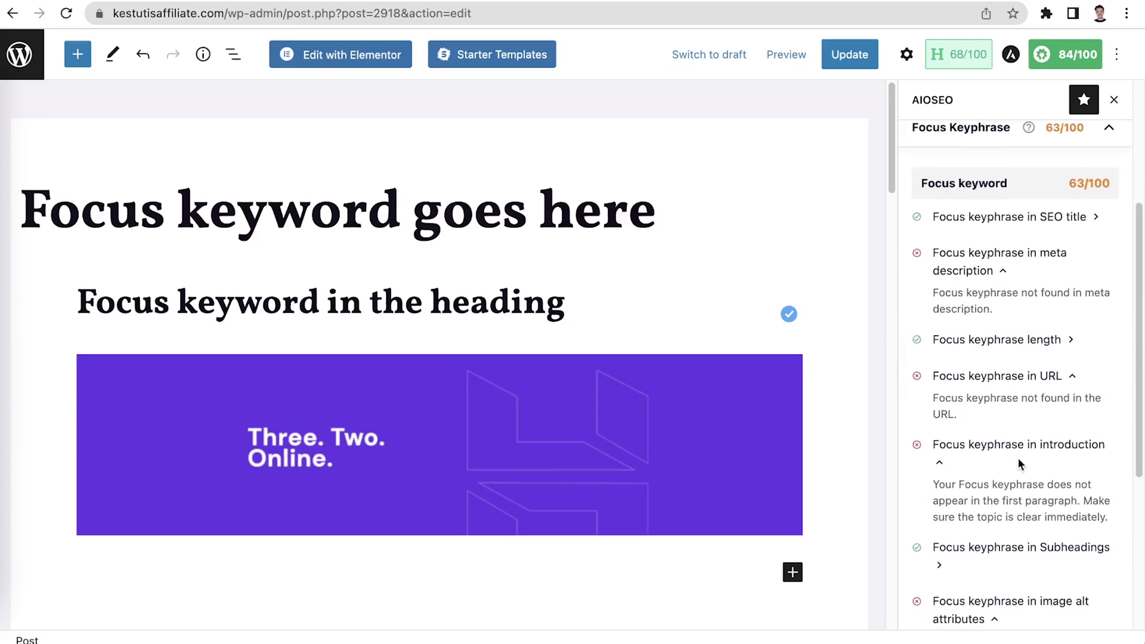
{"action": "scroll", "coordinate": [1018, 458], "scroll_direction": "up", "scroll_amount": 1}
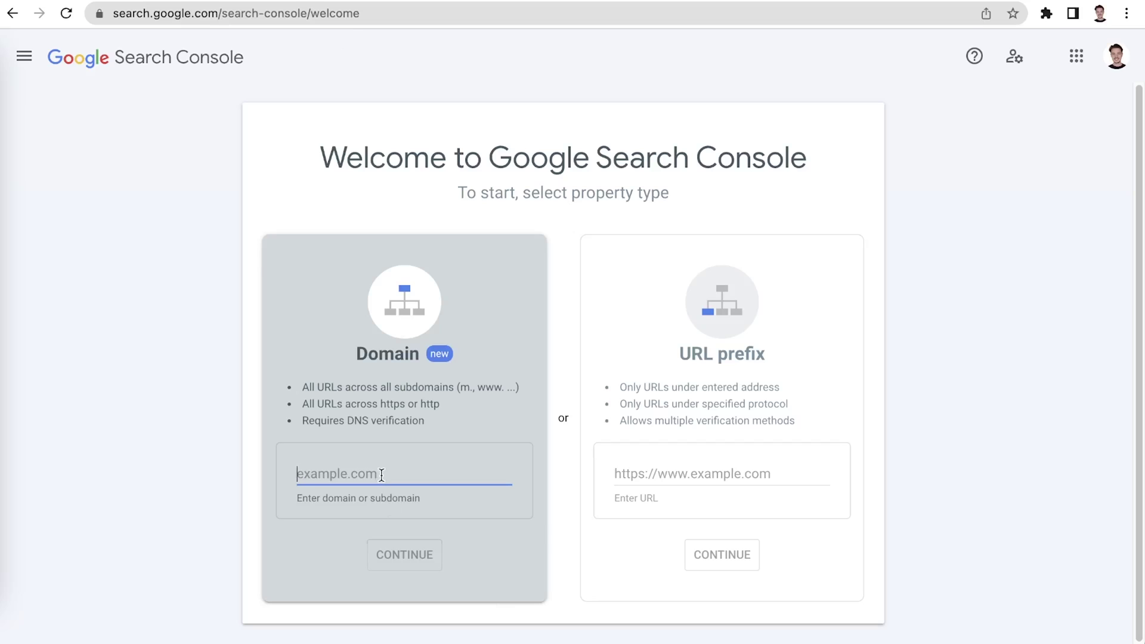
Enter kestutisaffiliate.com as a Domain property and copy the generated DNS TXT verification record
{"action": "type", "text": "kestutisaffiliate.com"}
{"action": "left_click", "coordinate": [428, 569]}
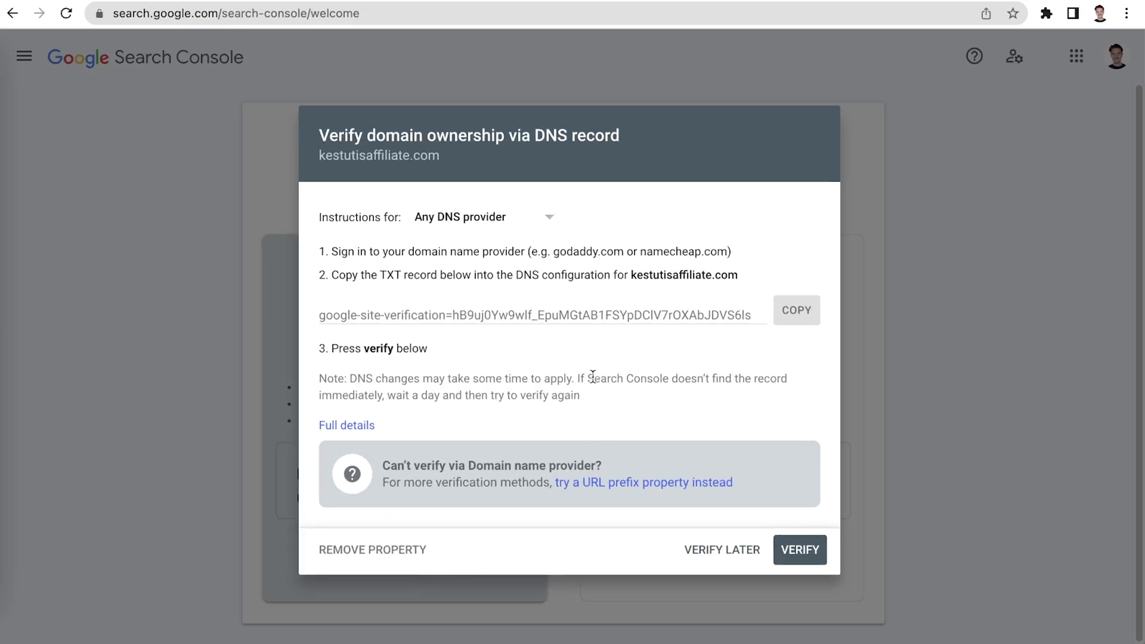
{"action": "left_click", "coordinate": [790, 311]}
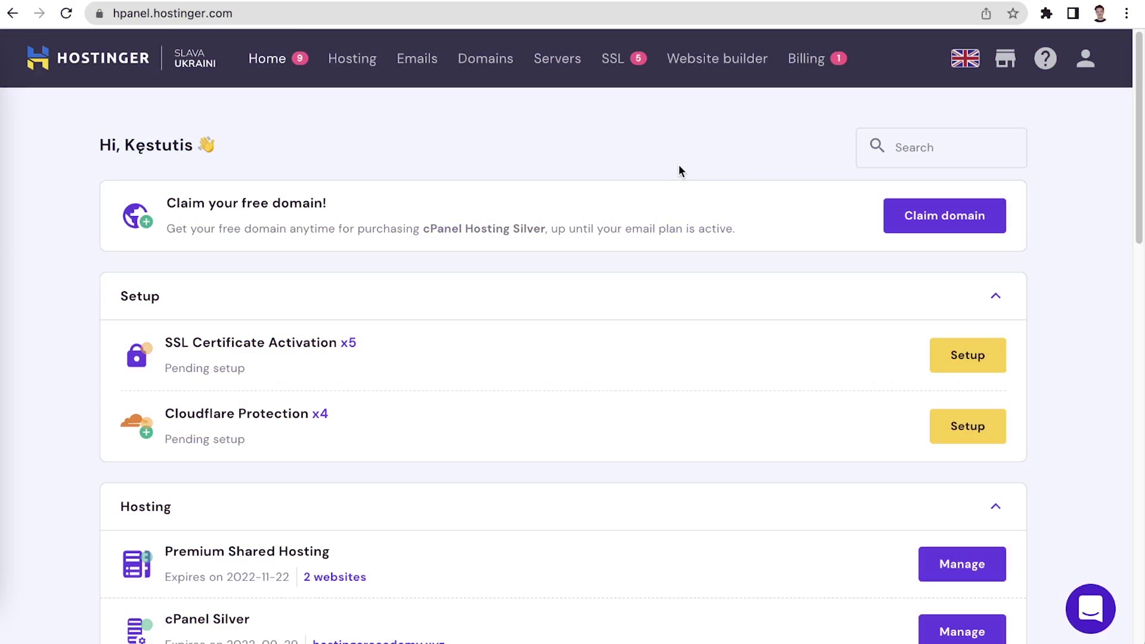
In kestutisaffiliate.com's DNS settings, add a TXT record containing the pasted Google verification value
{"action": "left_click_drag", "start_coordinate": [1136, 164], "coordinate": [1125, 404]}
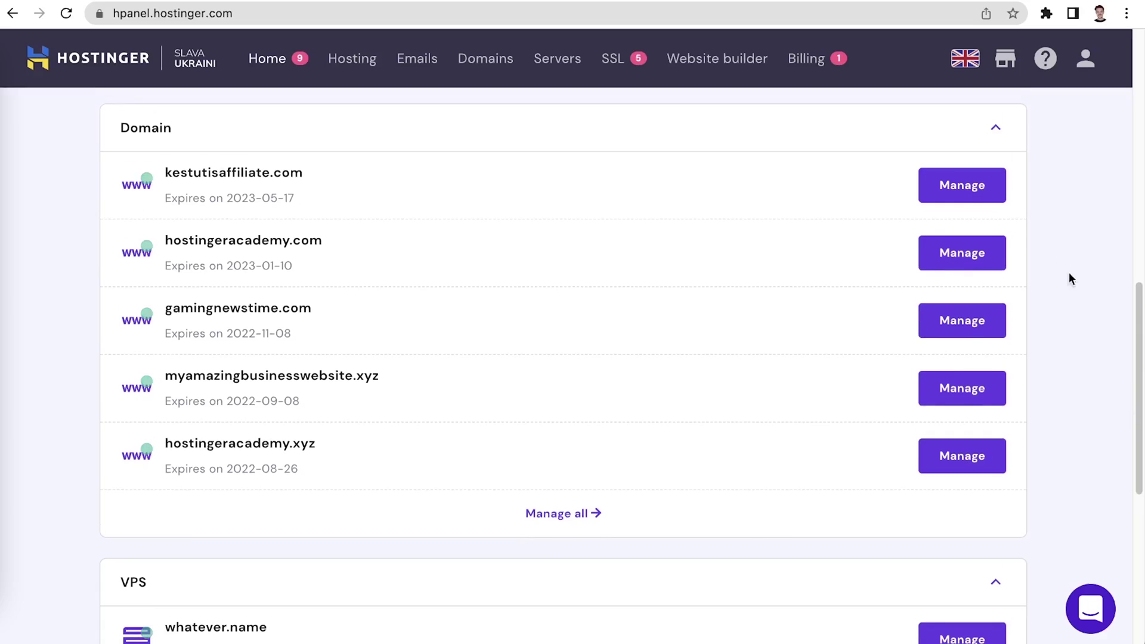
{"action": "left_click", "coordinate": [961, 186]}
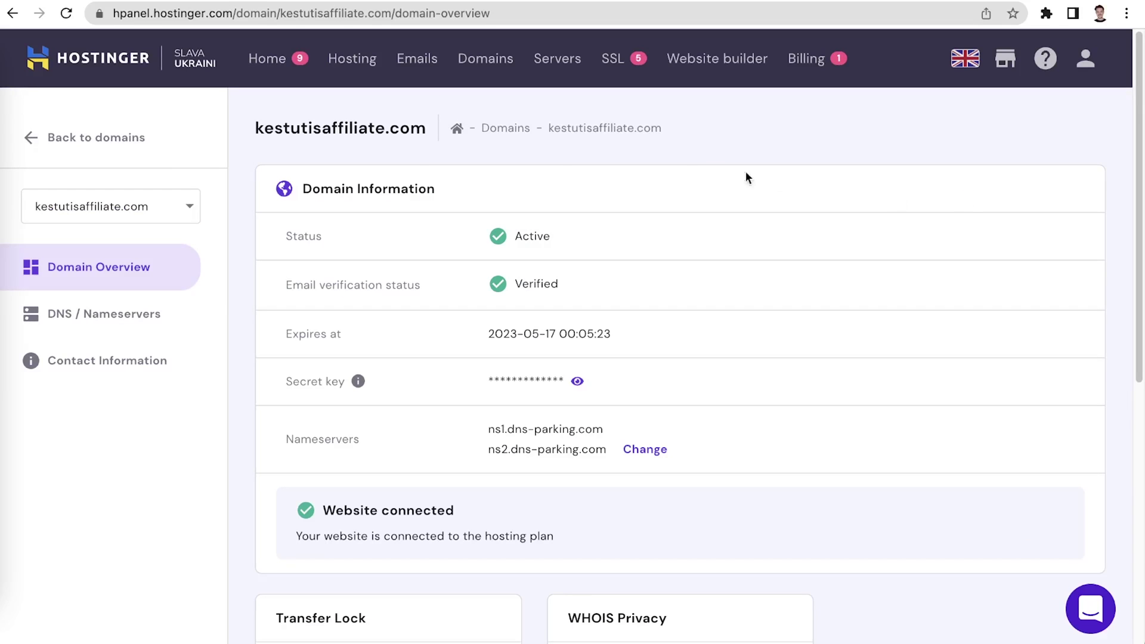
{"action": "left_click", "coordinate": [125, 313]}
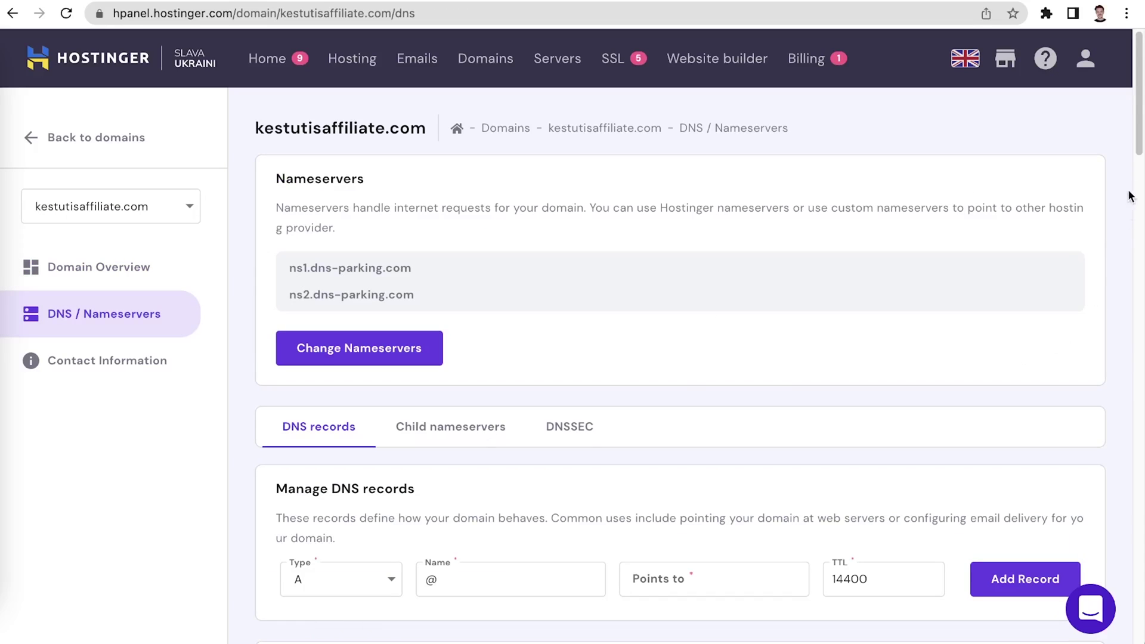
{"action": "left_click_drag", "start_coordinate": [1136, 165], "coordinate": [1140, 214]}
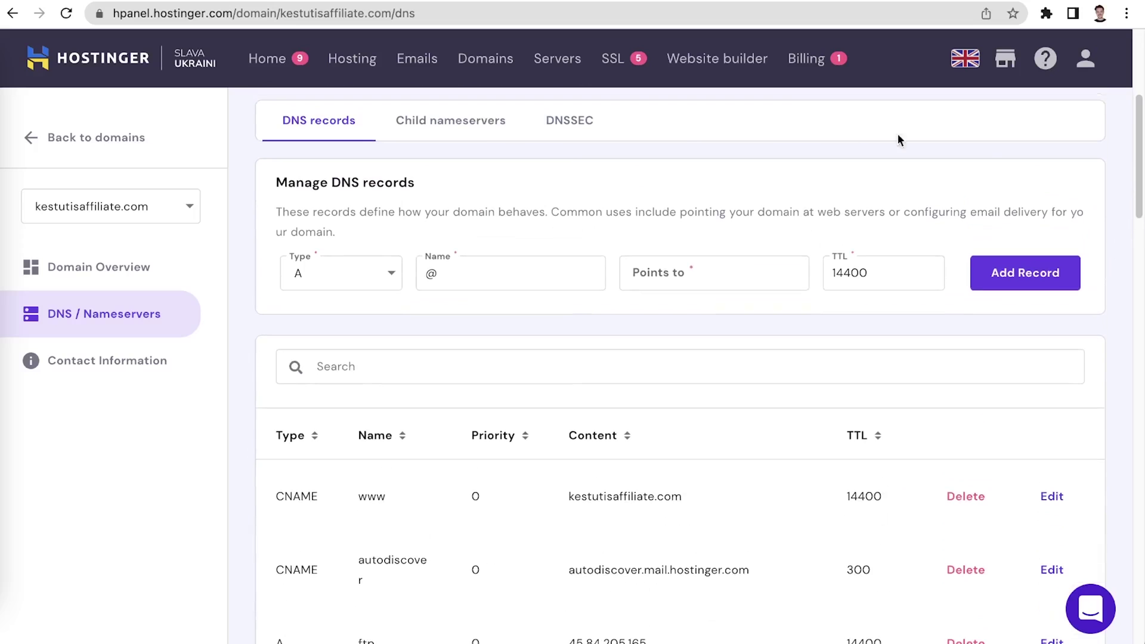
{"action": "left_click", "coordinate": [327, 279]}
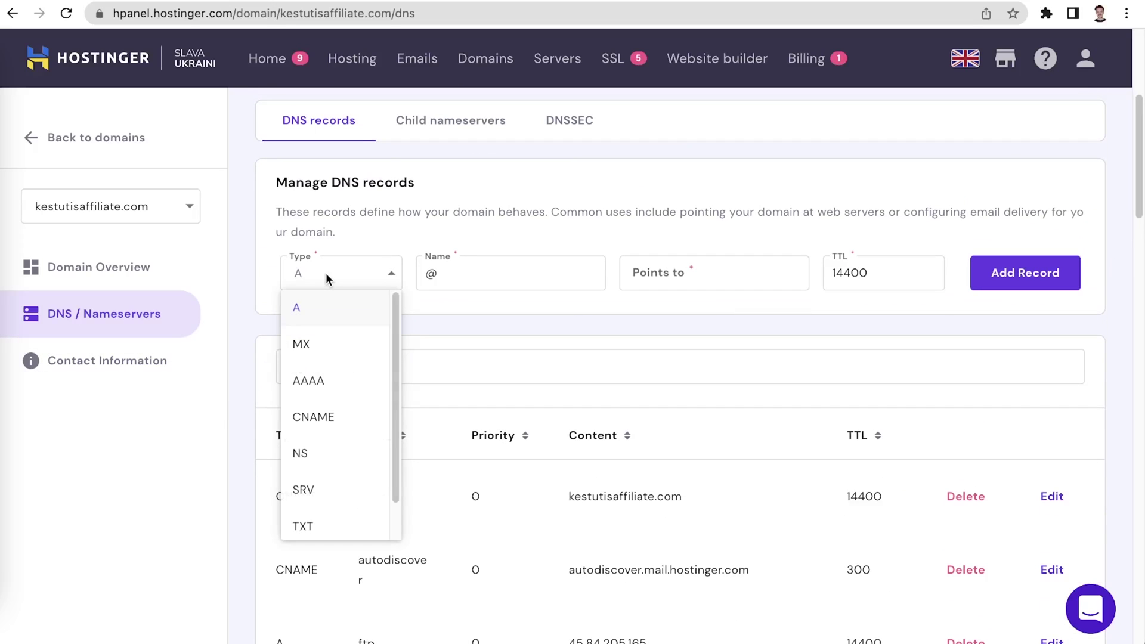
{"action": "left_click", "coordinate": [325, 523]}
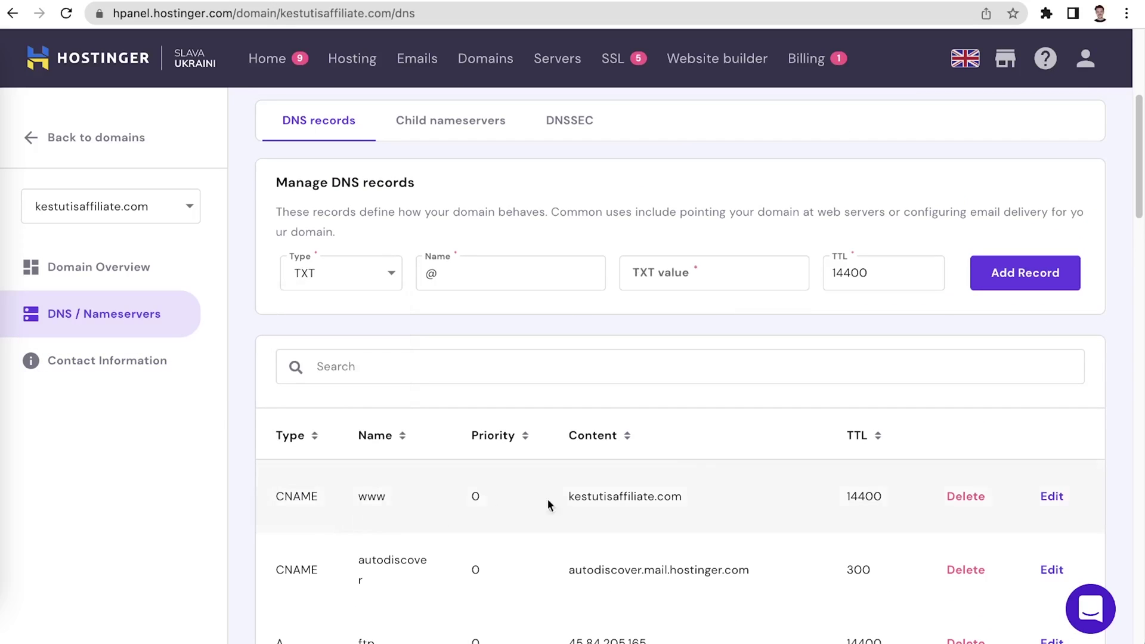
{"action": "left_click", "coordinate": [678, 282]}
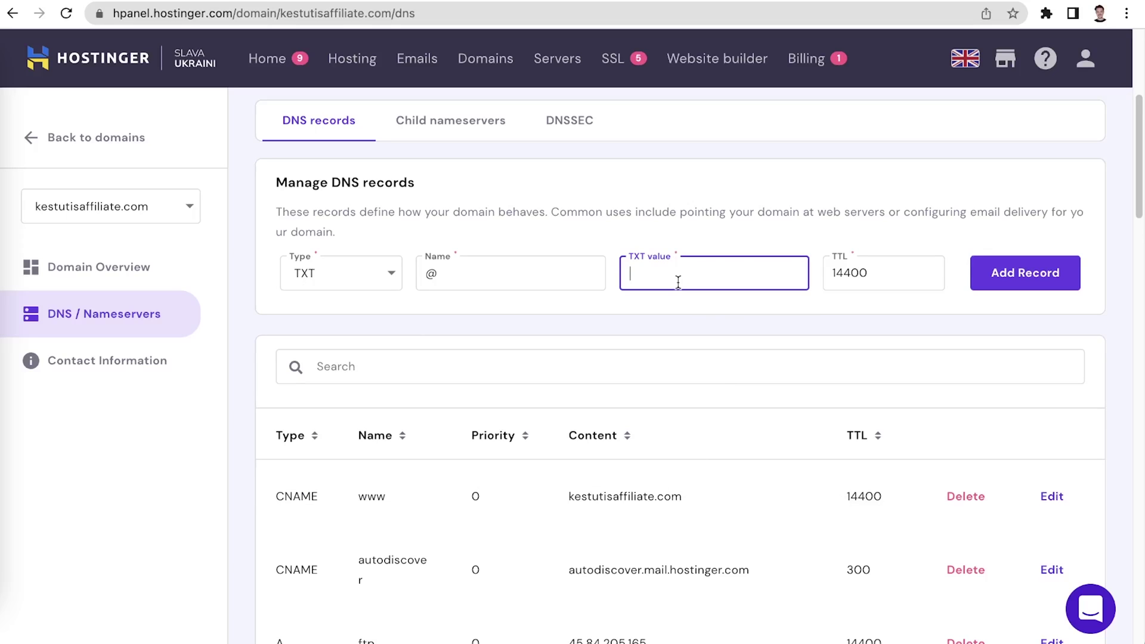
{"action": "key", "text": "ctrl+v"}
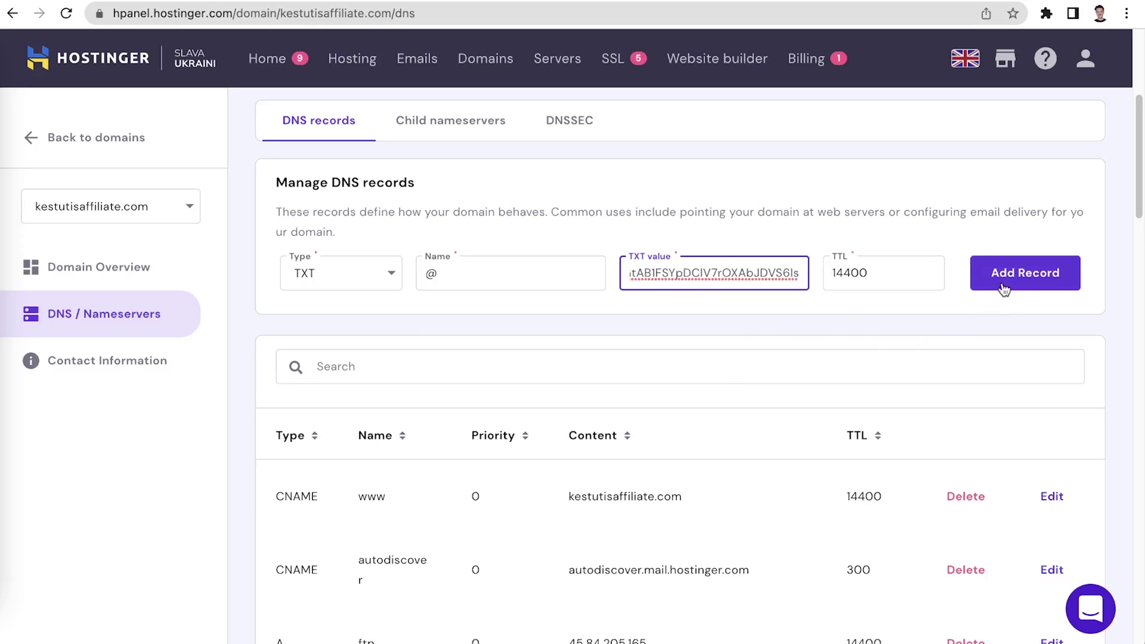
{"action": "left_click", "coordinate": [1004, 287]}
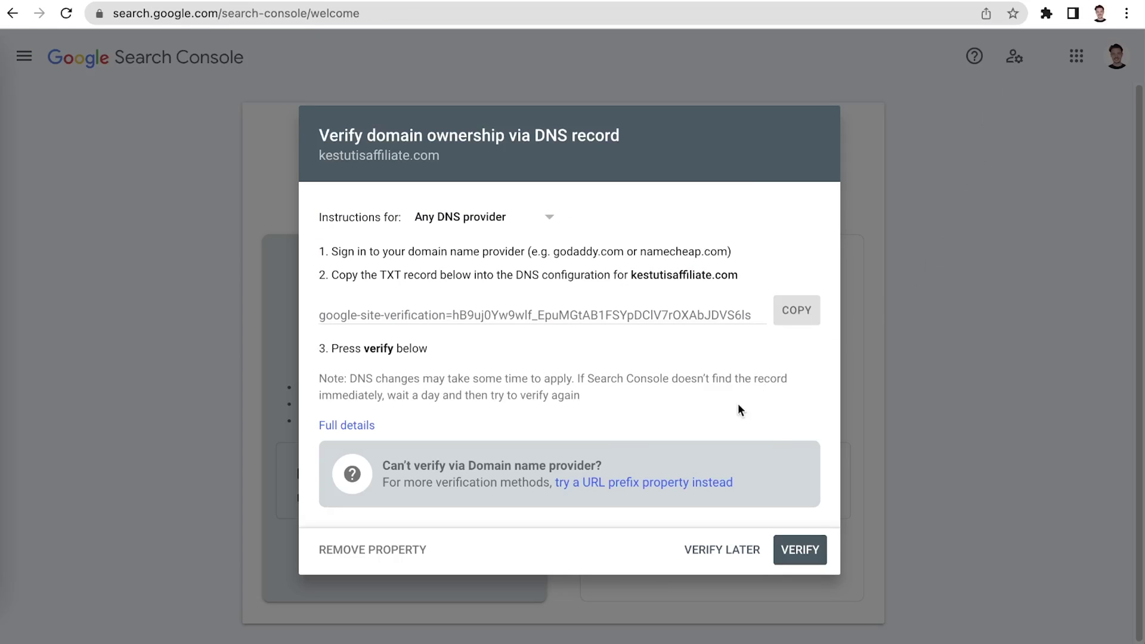
Start Search Console's DNS ownership check for kestutisaffiliate.com
{"action": "left_click", "coordinate": [793, 539]}
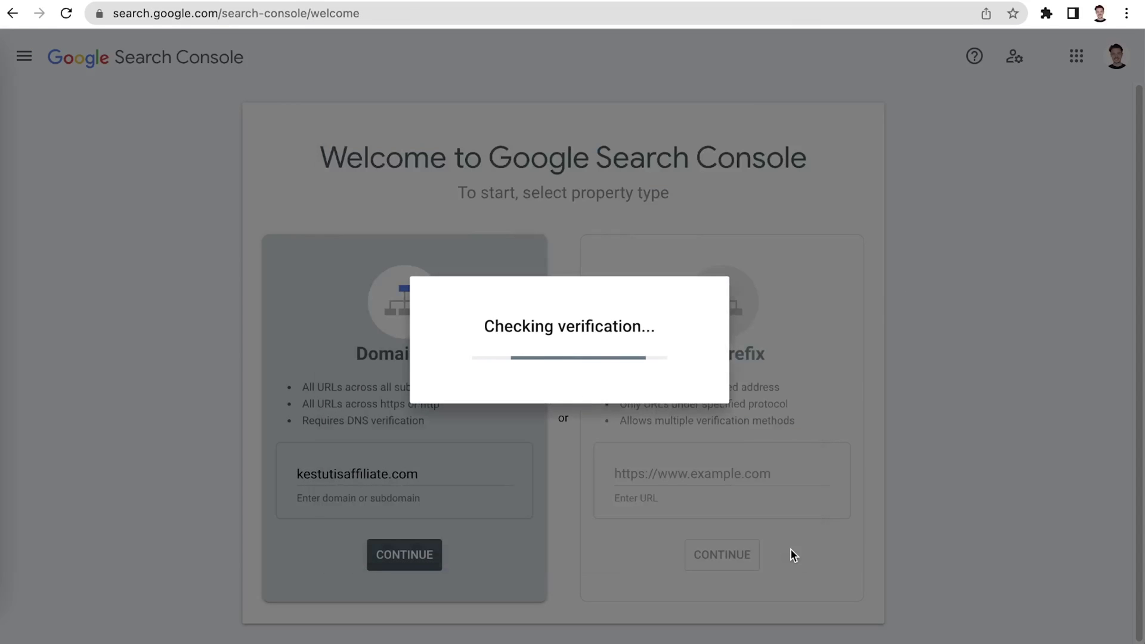